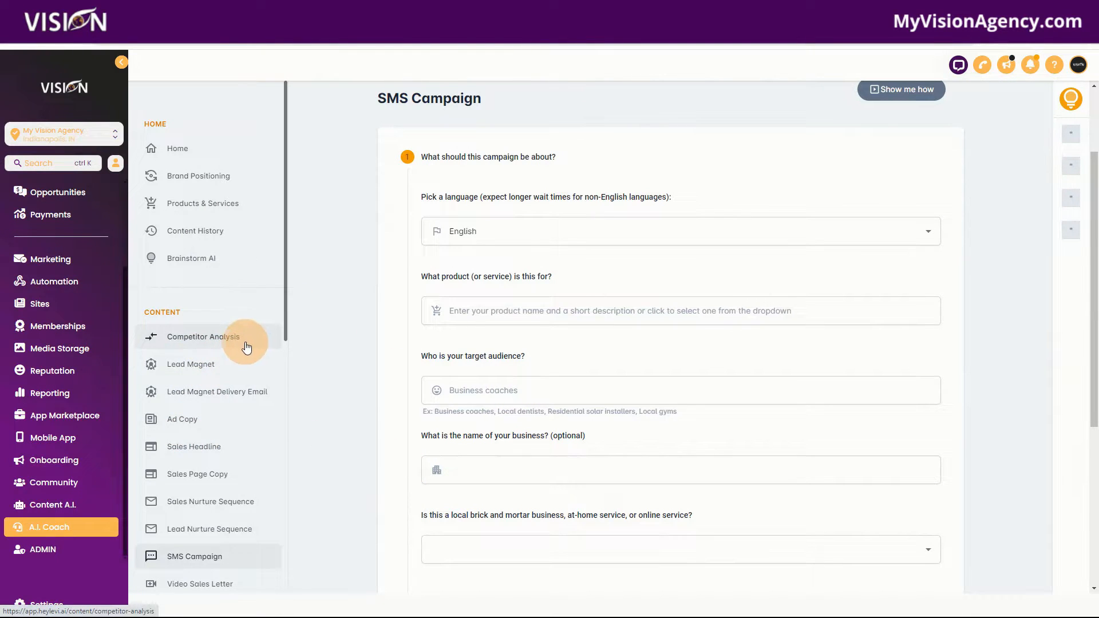
# Step: Open Products & Services and review the A.I. Ads Agency product's details, personas and positioning
pyautogui.click(199, 205)
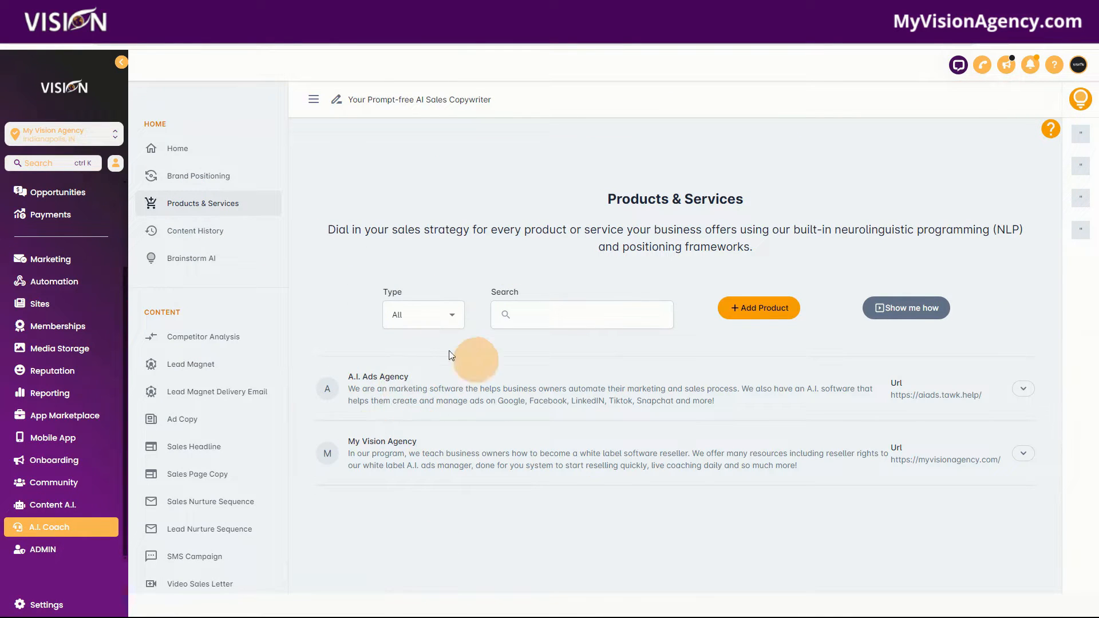
pyautogui.click(398, 401)
pyautogui.scroll(-8, 630, 429)
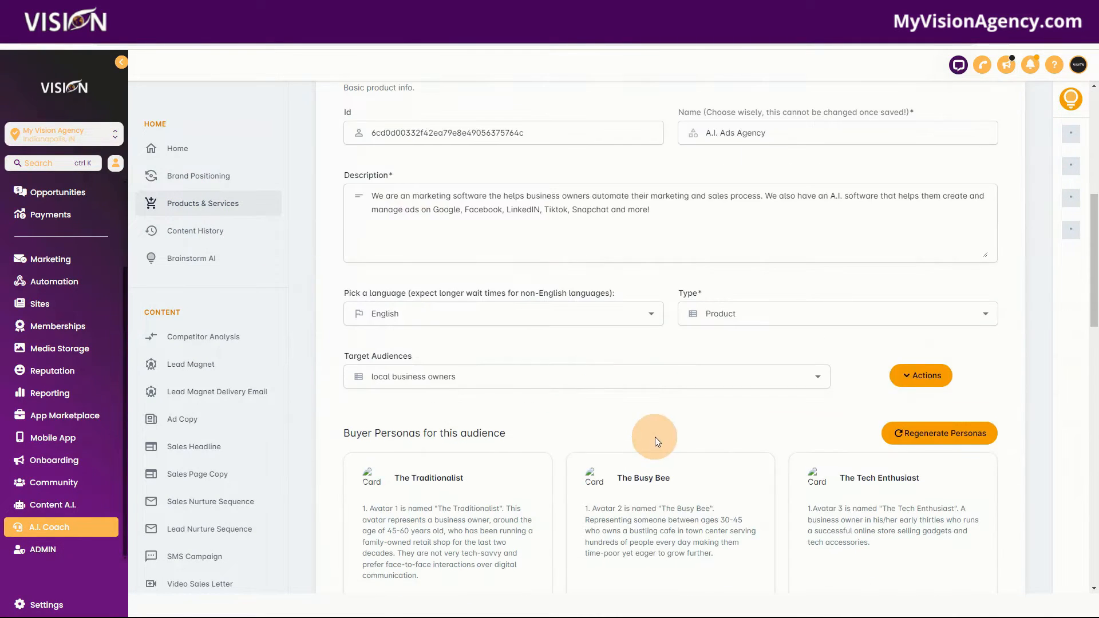
pyautogui.scroll(-3, 654, 437)
pyautogui.scroll(2, 487, 361)
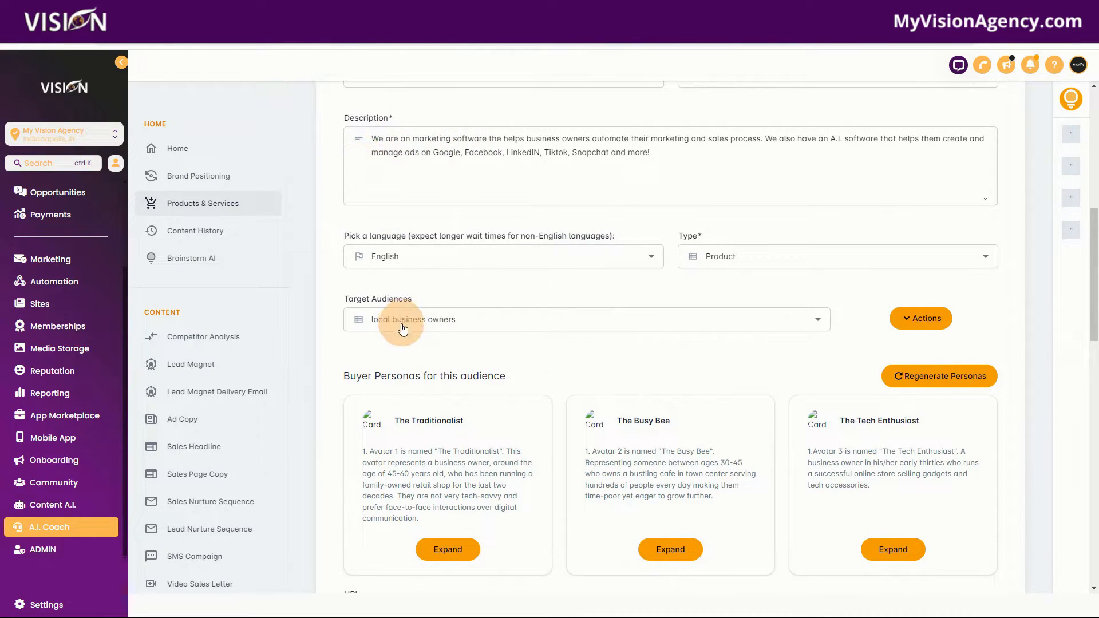
pyautogui.scroll(-3, 583, 464)
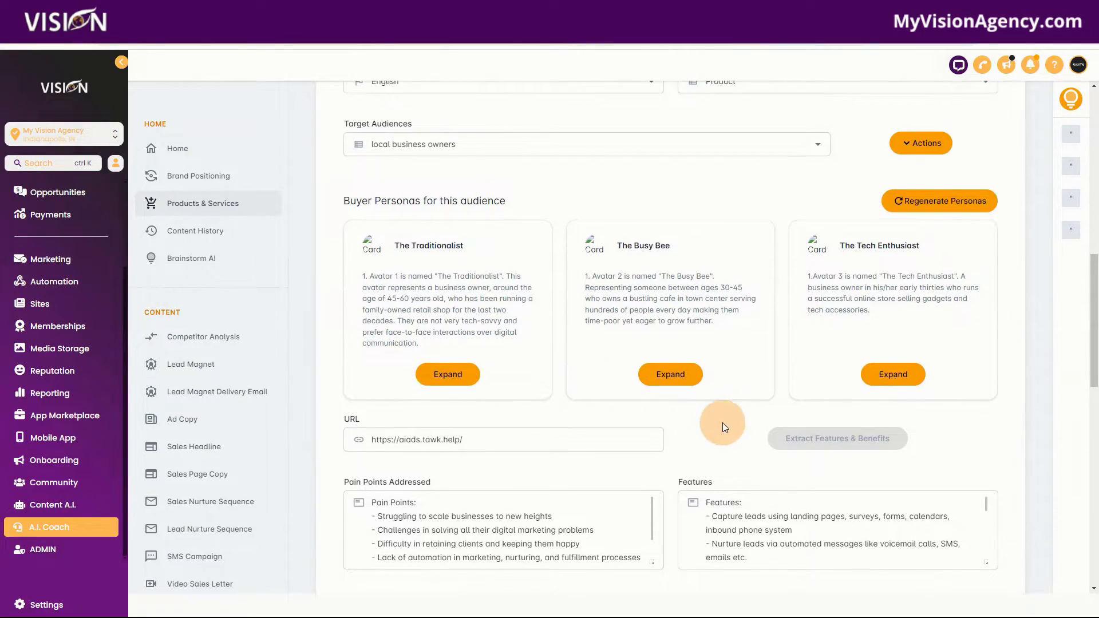
pyautogui.scroll(-3, 722, 423)
pyautogui.scroll(-10, 631, 493)
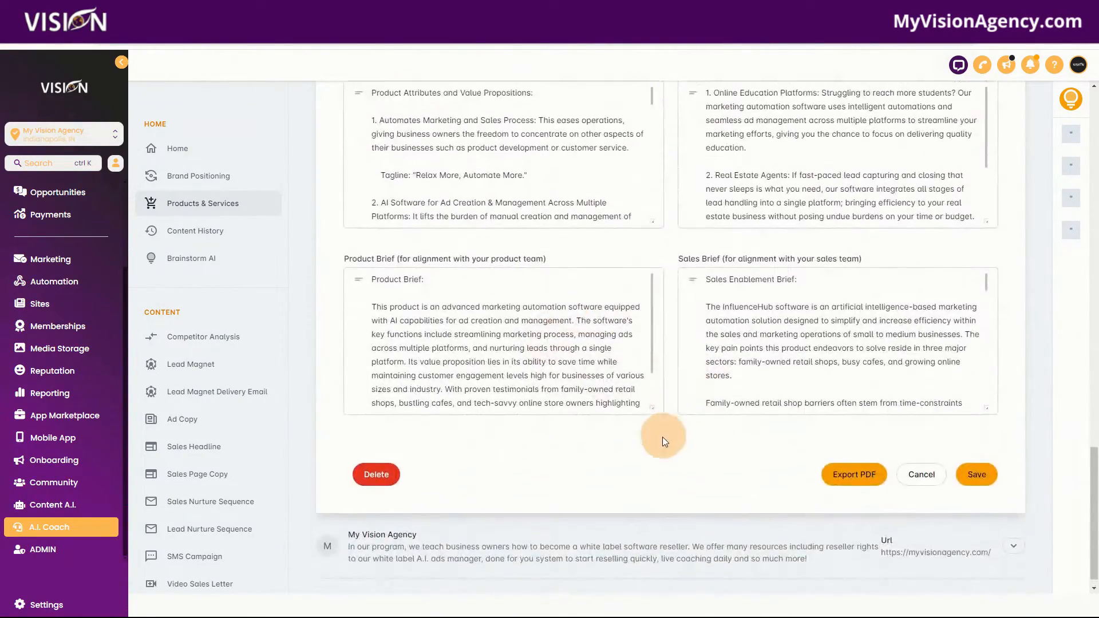
pyautogui.scroll(9, 661, 441)
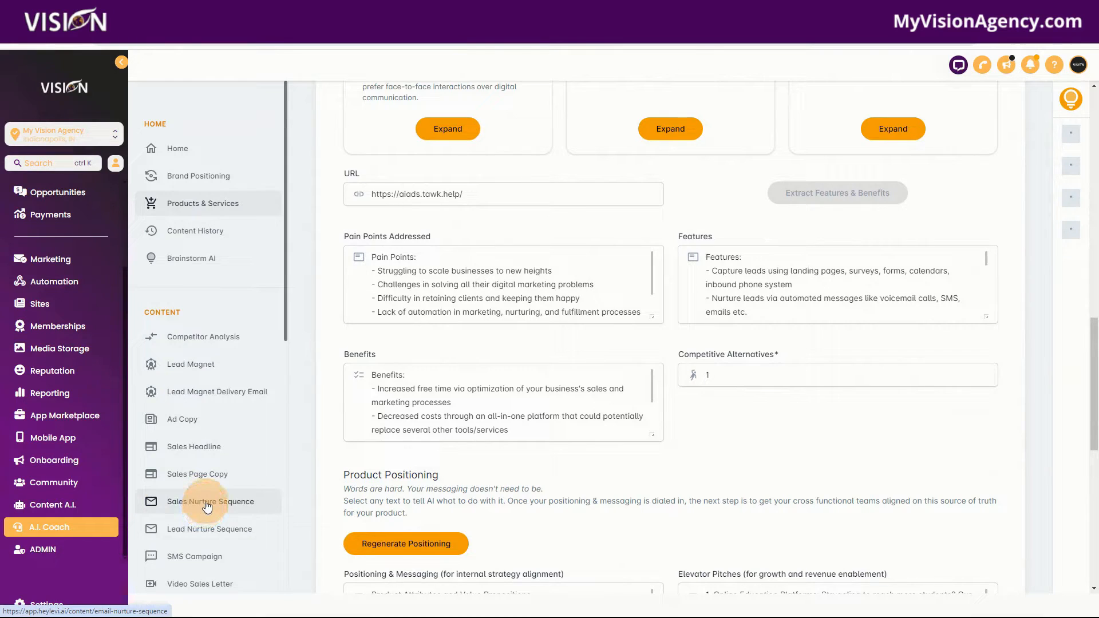
# Step: Open the SMS Campaign tool and select My Vision Agency as the product
pyautogui.scroll(-1, 210, 514)
pyautogui.scroll(-1, 210, 514)
pyautogui.click(204, 443)
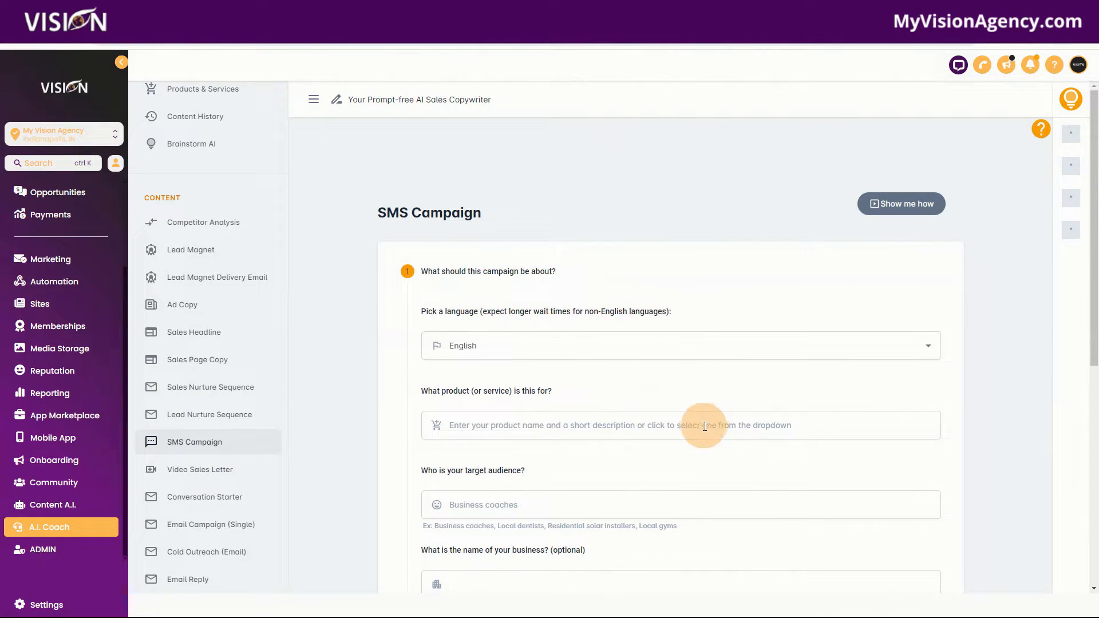
pyautogui.scroll(-2, 690, 419)
pyautogui.scroll(-2, 689, 422)
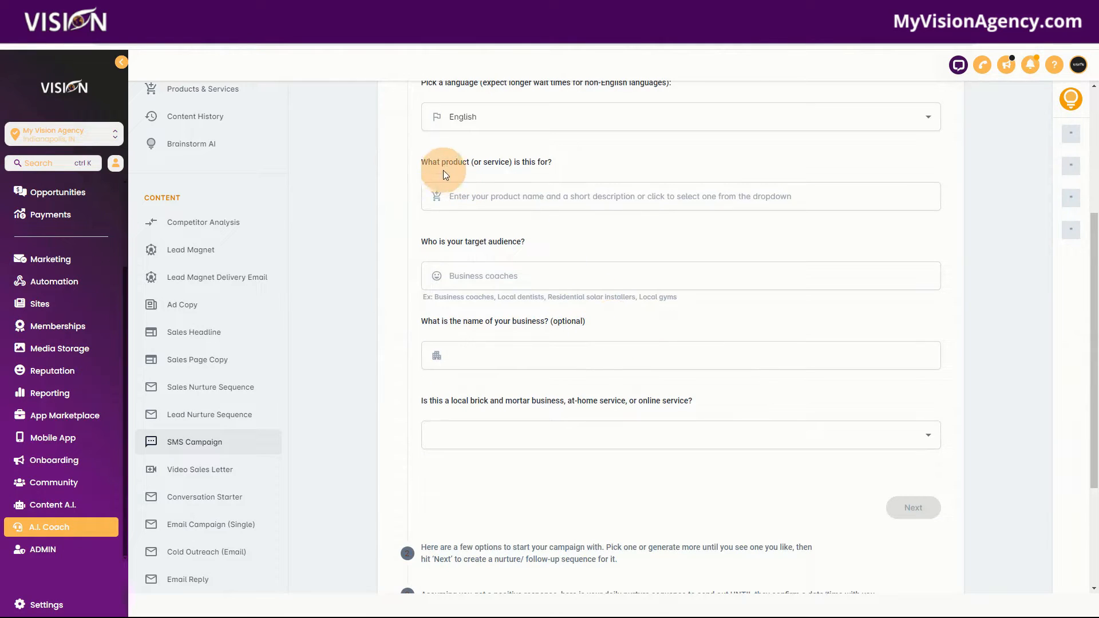
pyautogui.click(518, 196)
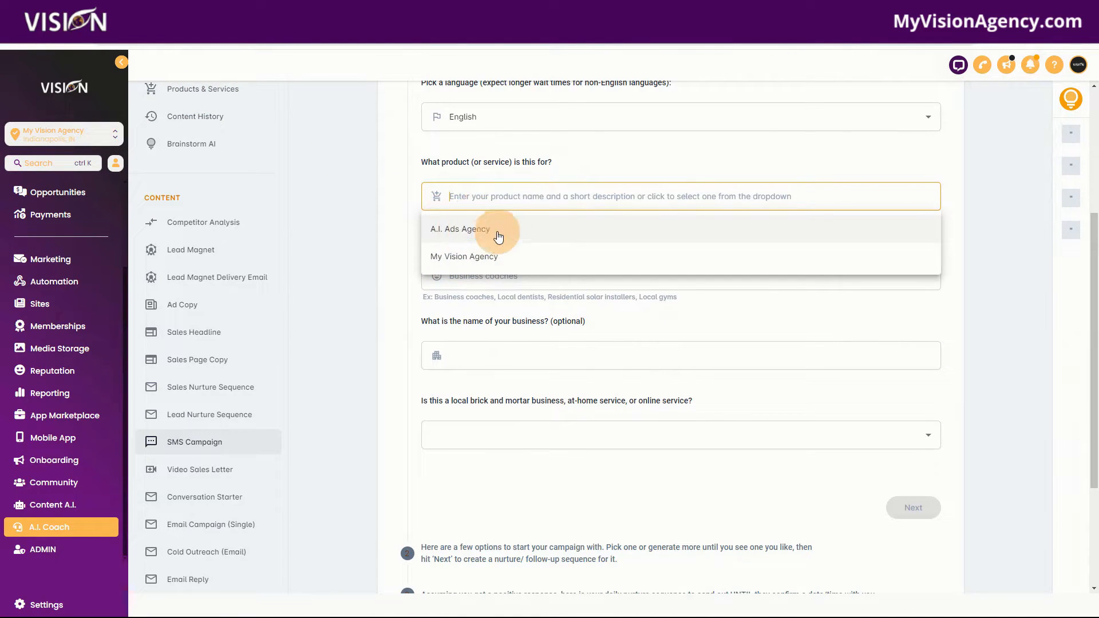
pyautogui.click(449, 255)
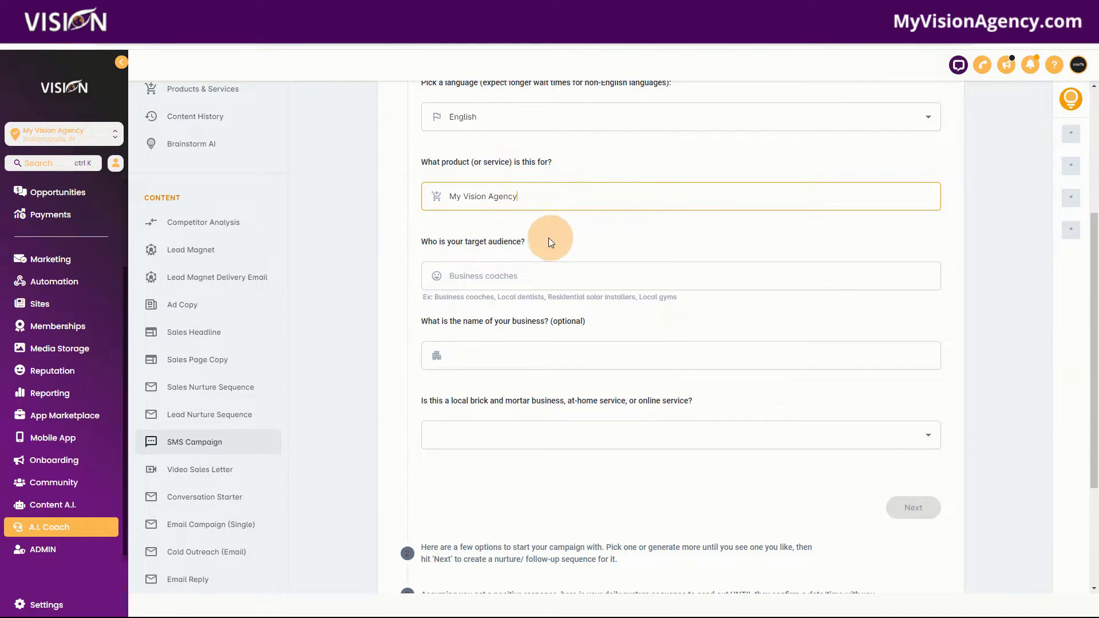
# Step: Set the target audience to "agency owners or software resellers" and pick Tech-Savvy Tina as the persona
pyautogui.click(504, 276)
pyautogui.click(485, 311)
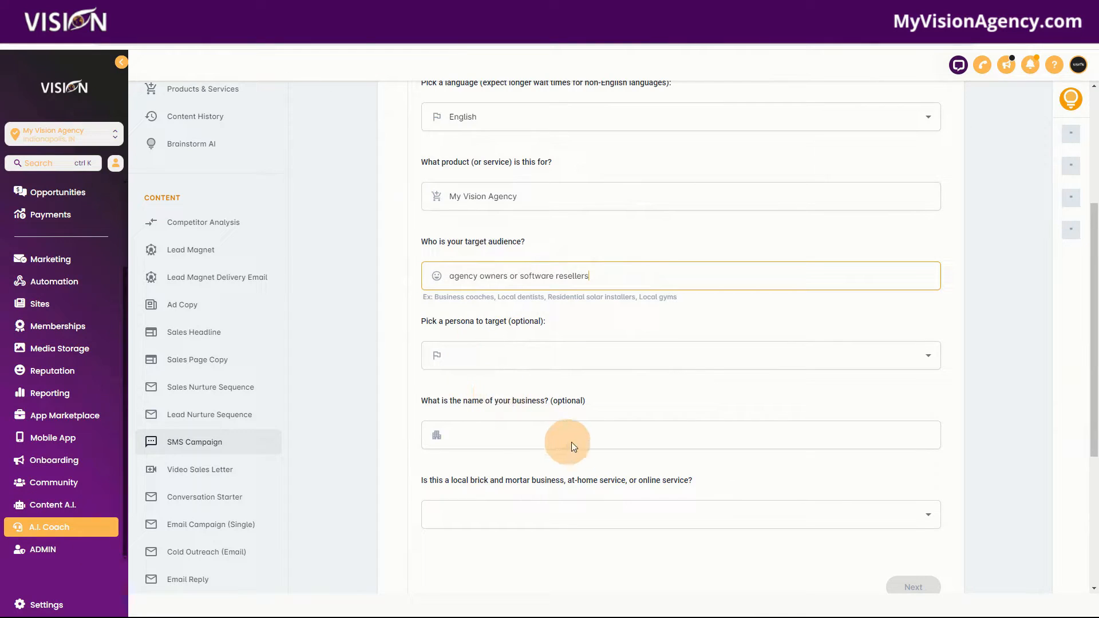
pyautogui.scroll(-1, 620, 278)
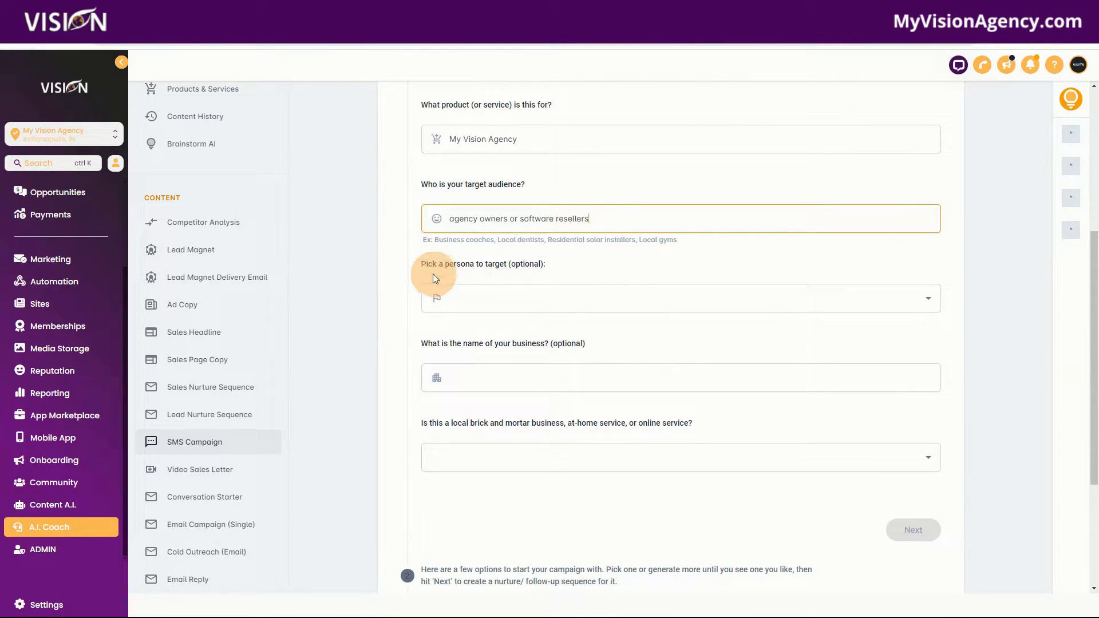
pyautogui.click(522, 300)
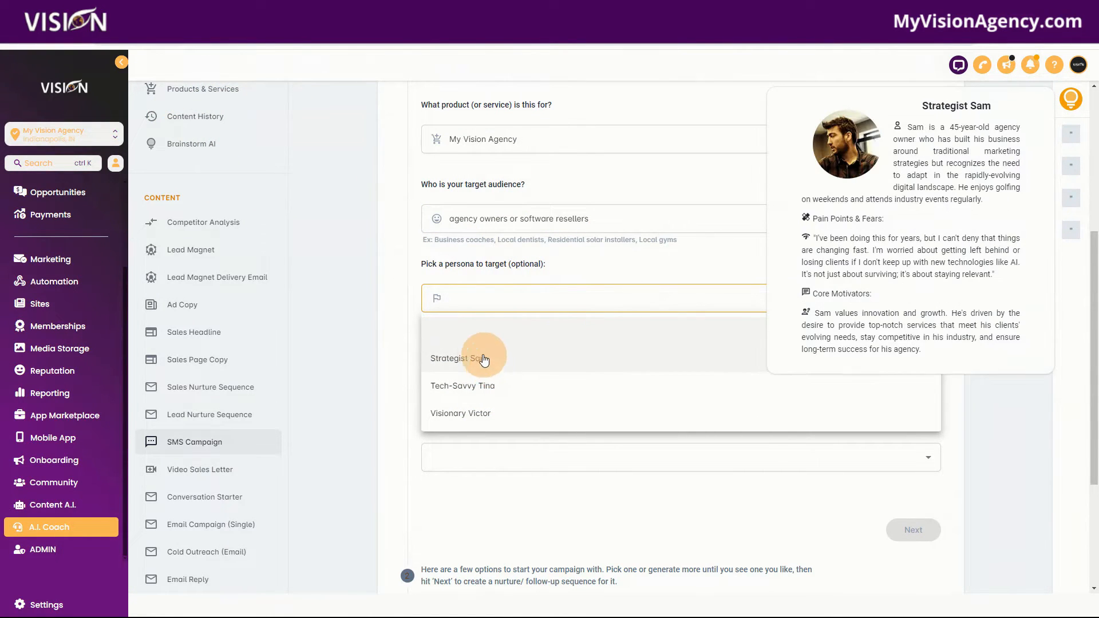
pyautogui.moveTo(480, 385)
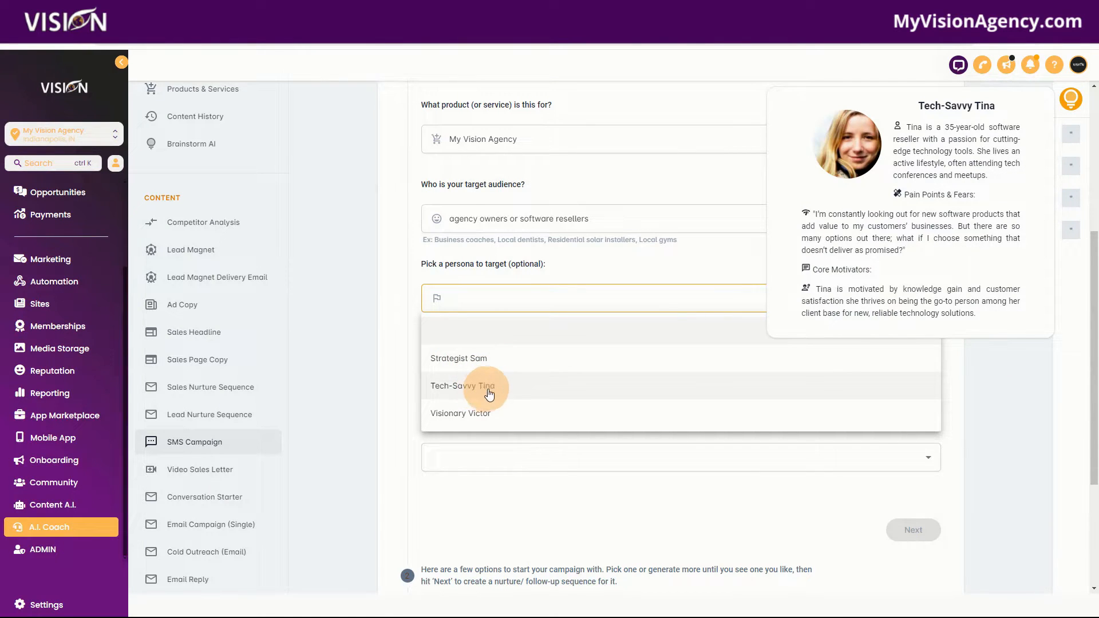
pyautogui.moveTo(464, 360)
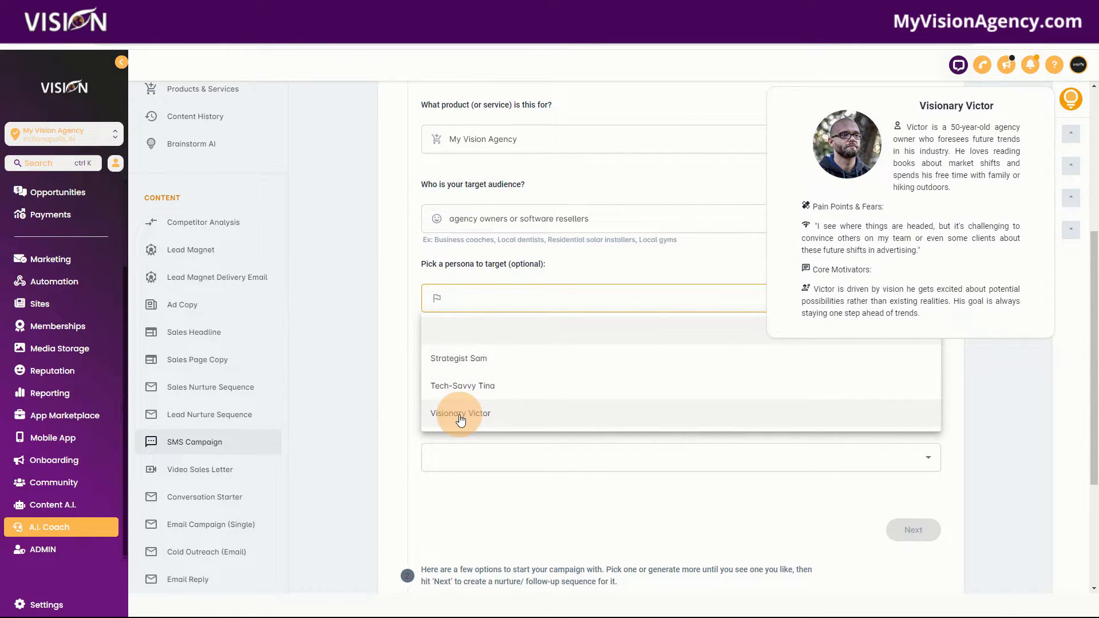
pyautogui.click(475, 391)
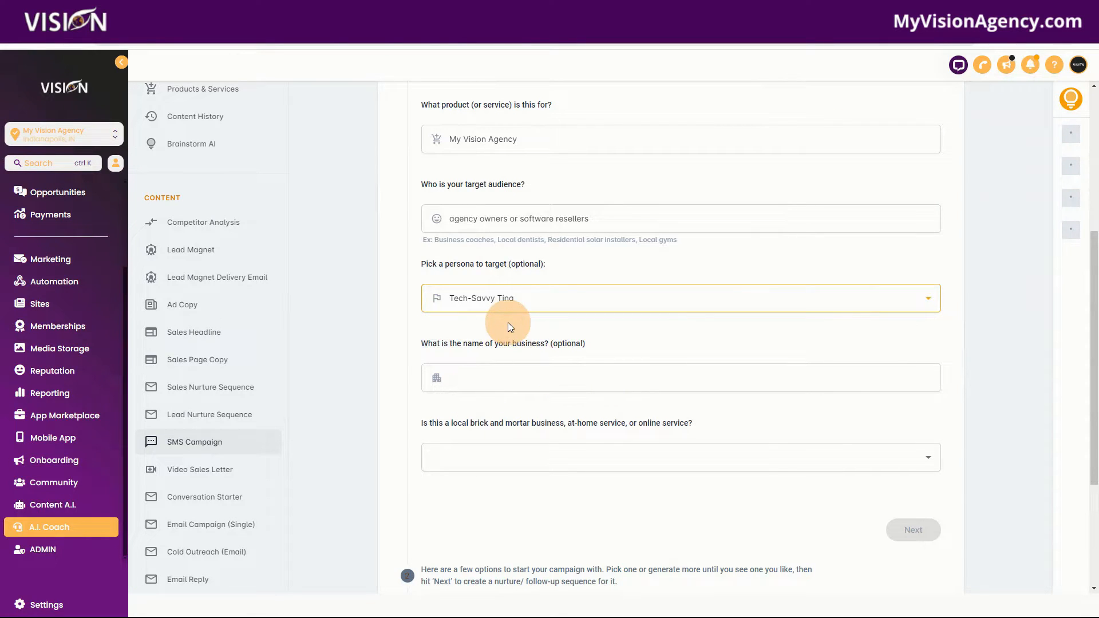
# Step: Set the business name to My Vision Agency and the business type to Online, and submit the campaign details
pyautogui.click(510, 377)
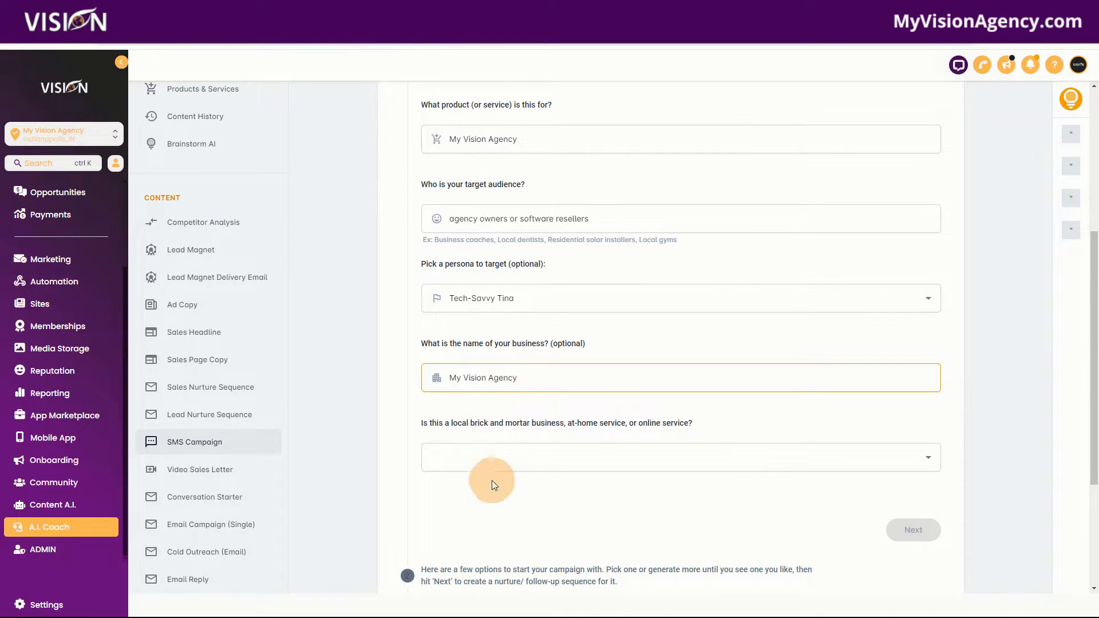
pyautogui.click(483, 452)
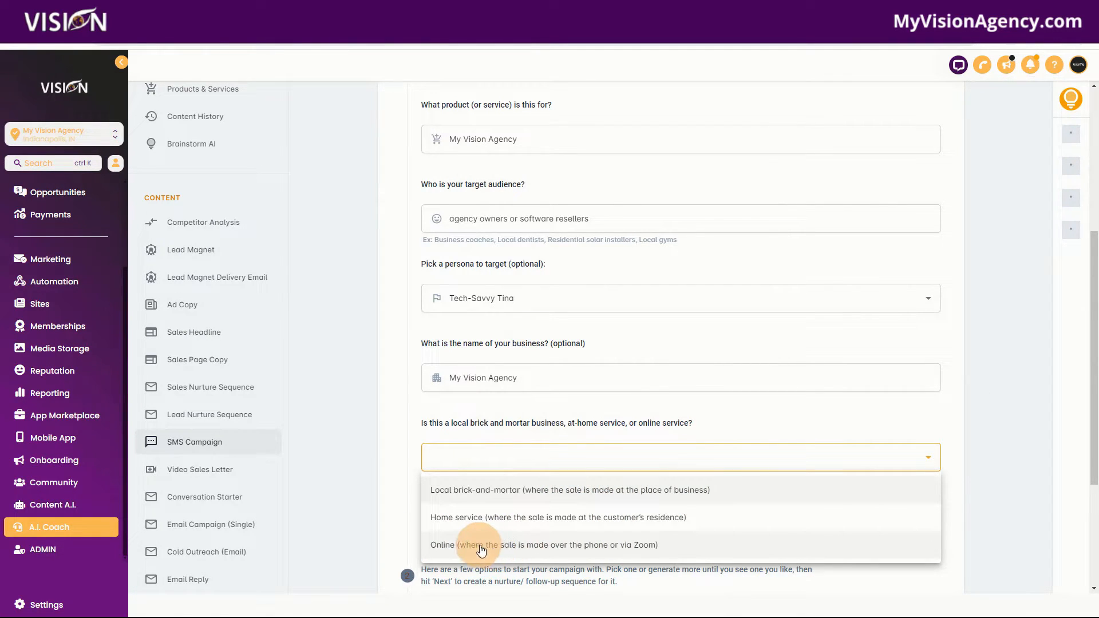
pyautogui.click(649, 549)
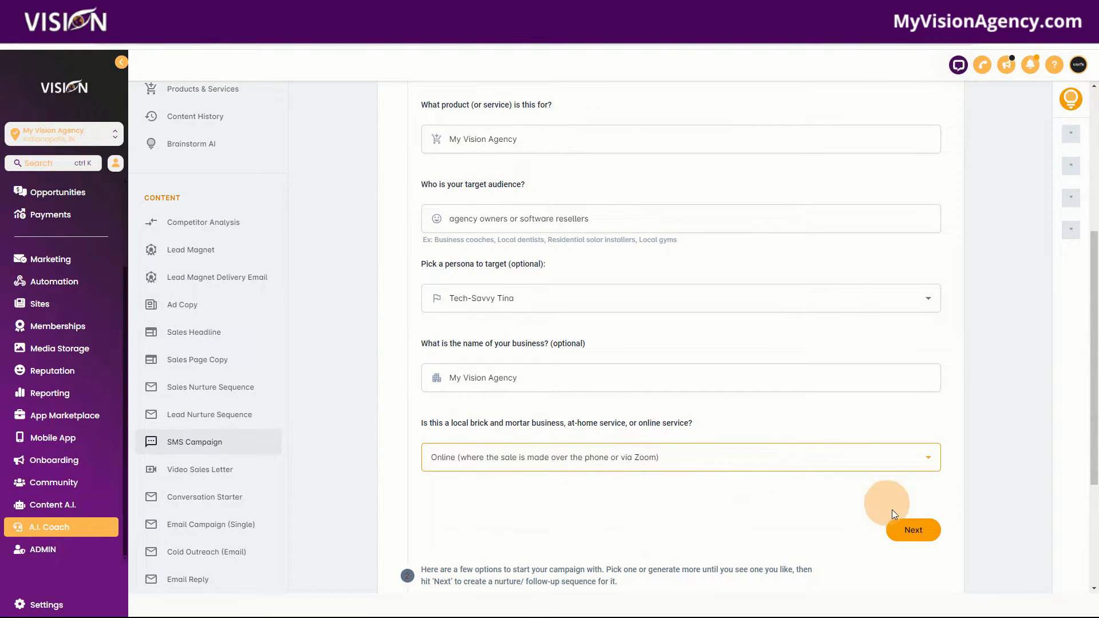
pyautogui.click(903, 527)
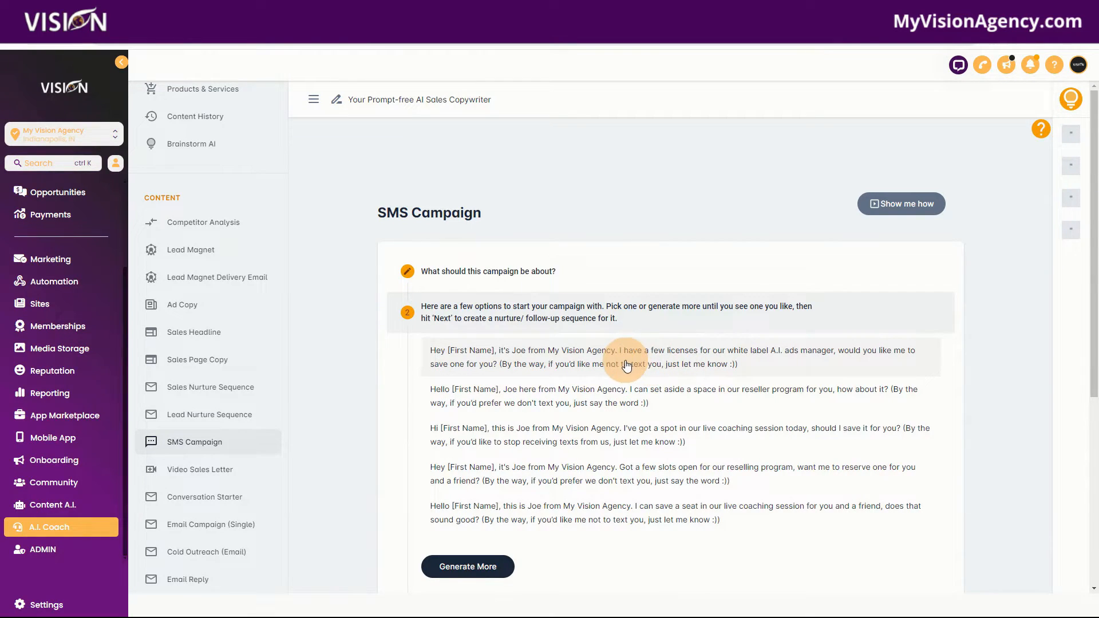
# Step: Choose the opening message "Hey [First Name], it's Joe from My Vision Agency…" and generate the nurture sequence
pyautogui.scroll(-2, 626, 368)
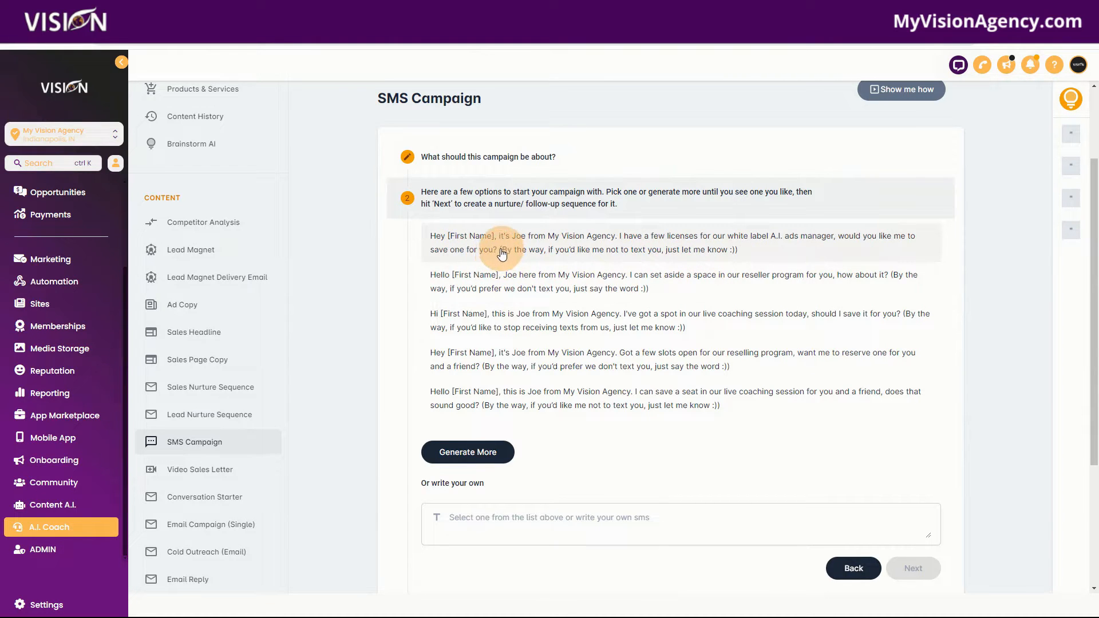
pyautogui.moveTo(500, 252); pyautogui.dragTo(747, 257)
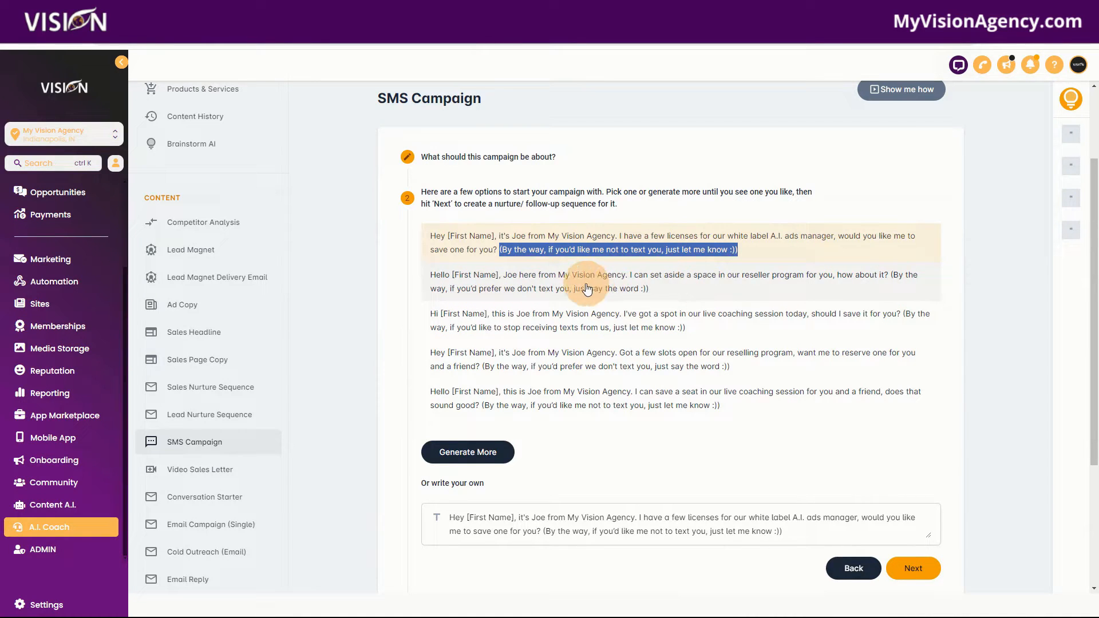
pyautogui.click(635, 279)
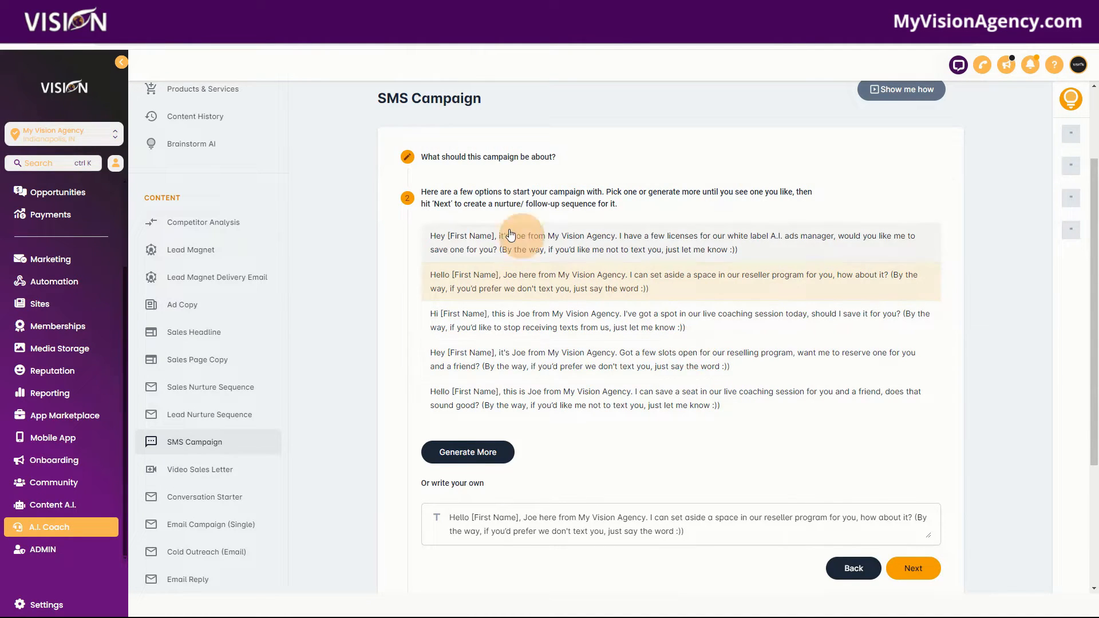
pyautogui.click(638, 245)
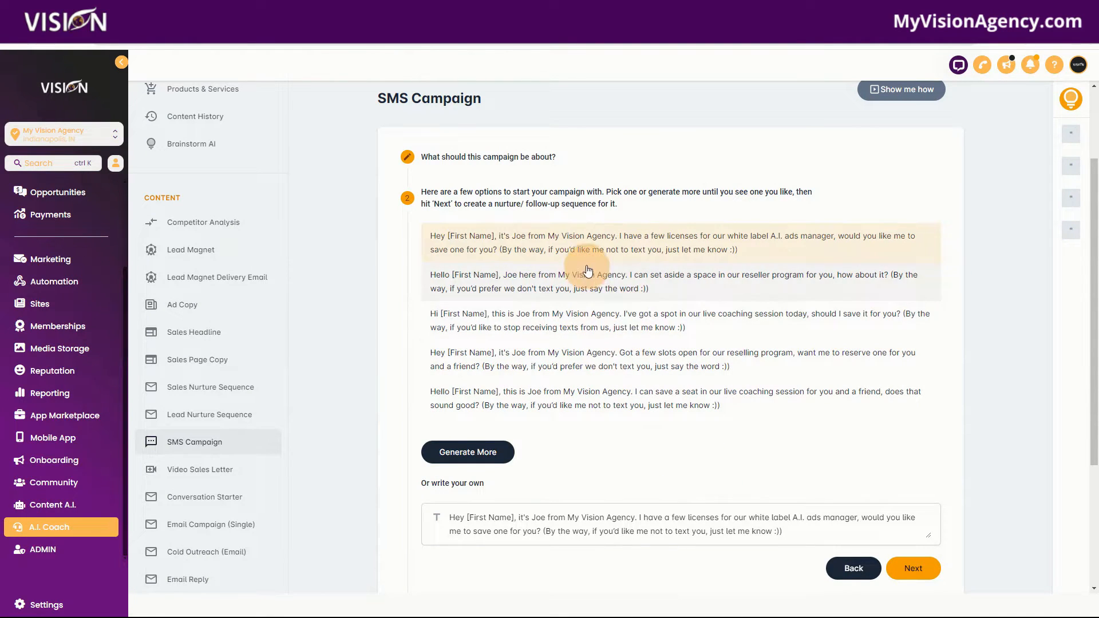
pyautogui.scroll(-2, 797, 404)
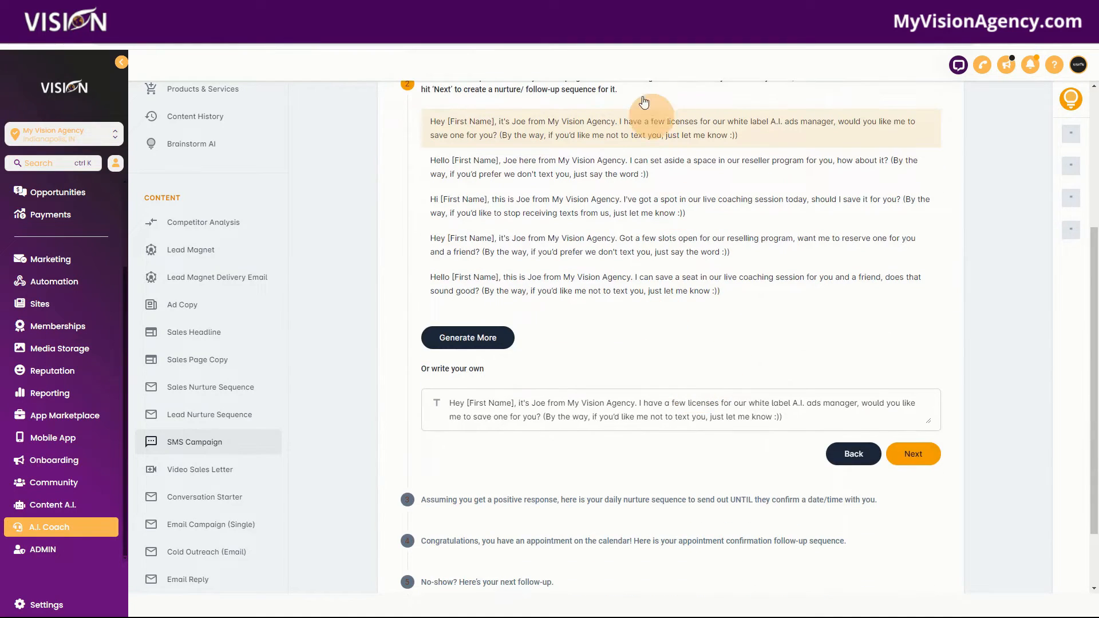
pyautogui.click(914, 455)
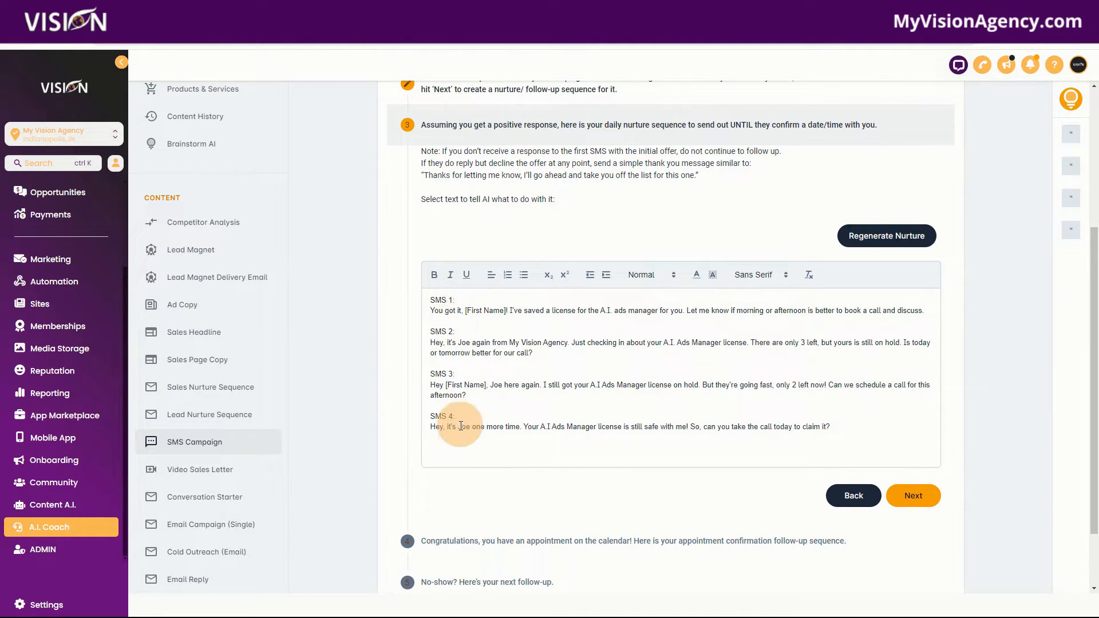
# Step: Examine the generated daily nurture SMS sequence and the AI edit prompt for a selected sentence
pyautogui.scroll(3, 474, 442)
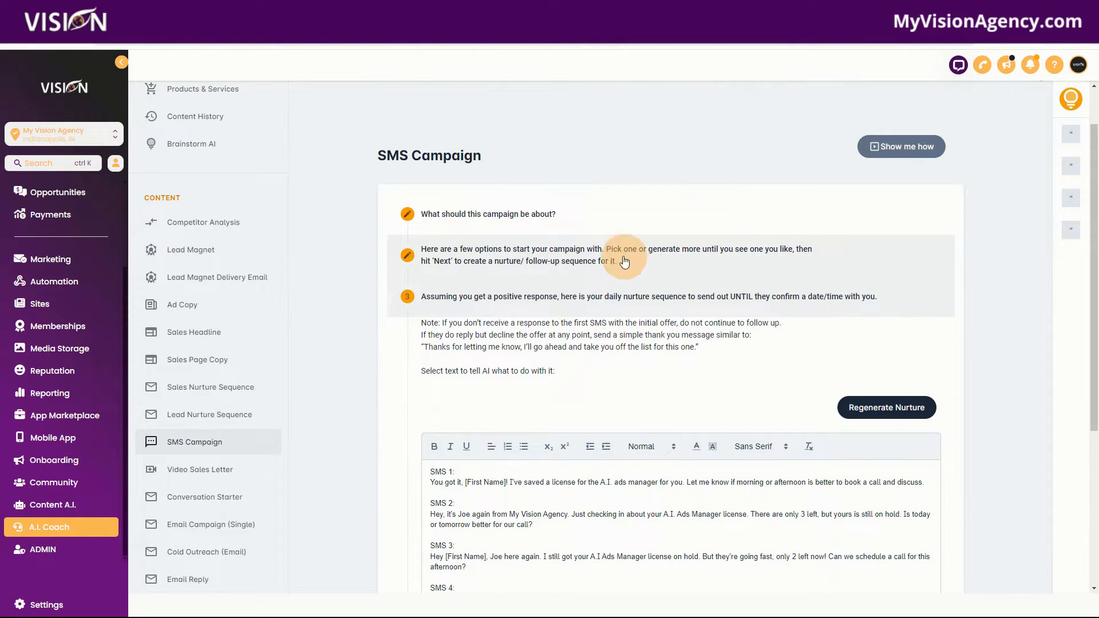
pyautogui.scroll(-4, 708, 396)
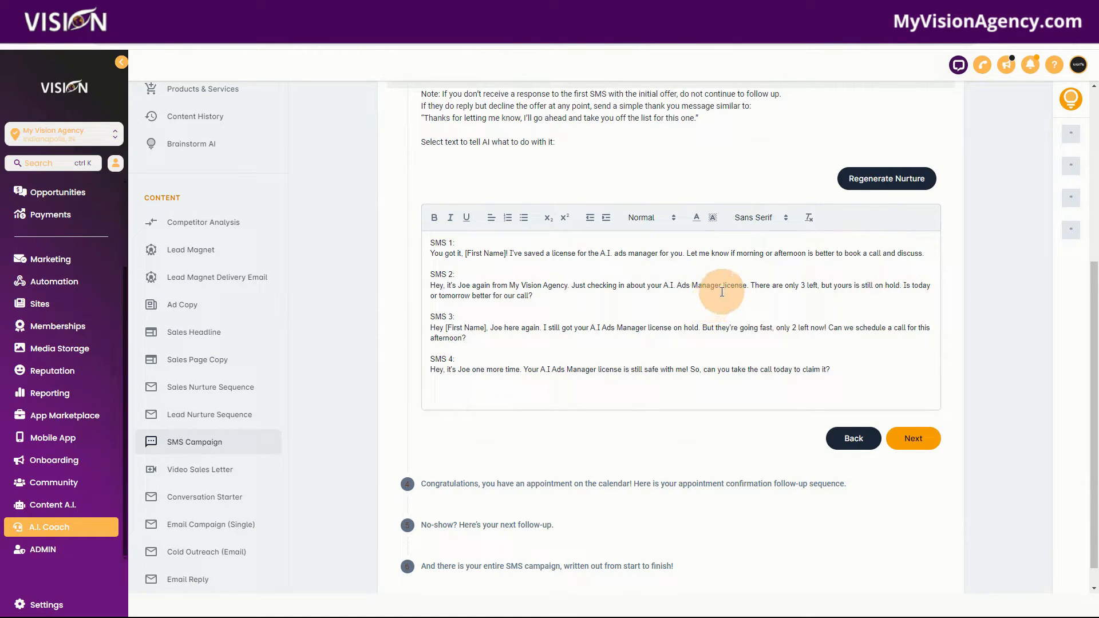
pyautogui.scroll(2, 802, 297)
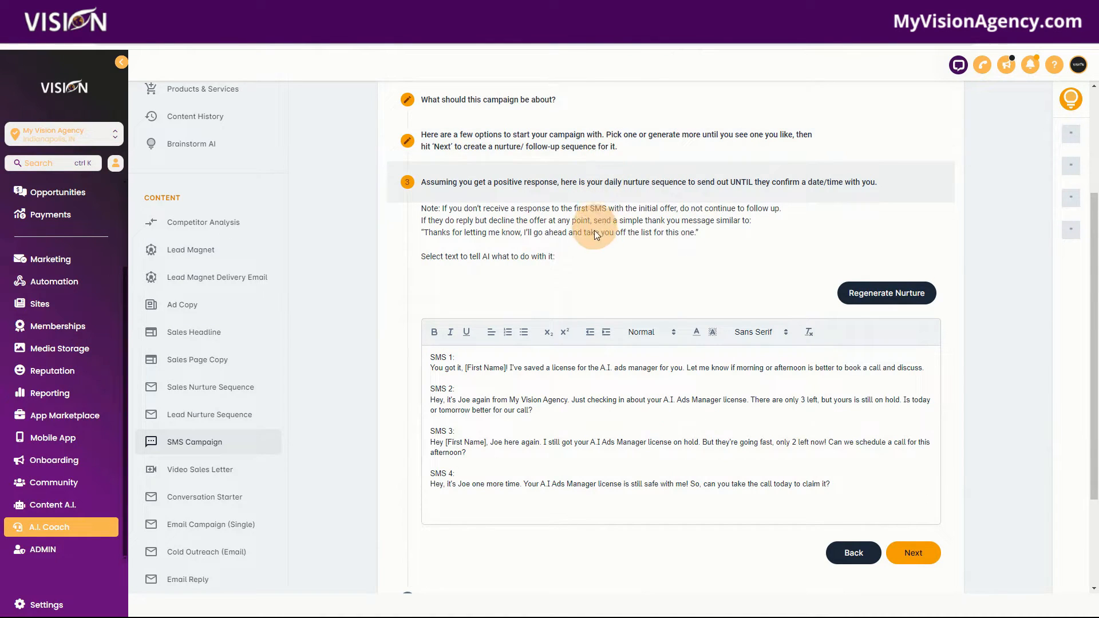
pyautogui.scroll(-2, 579, 276)
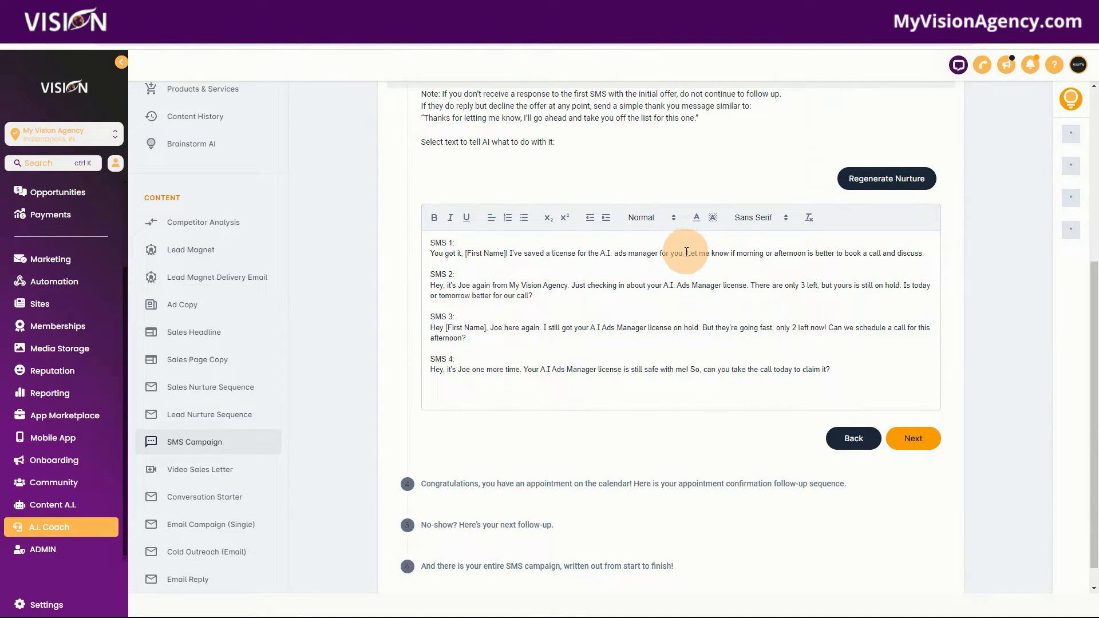
pyautogui.moveTo(688, 253); pyautogui.dragTo(920, 260)
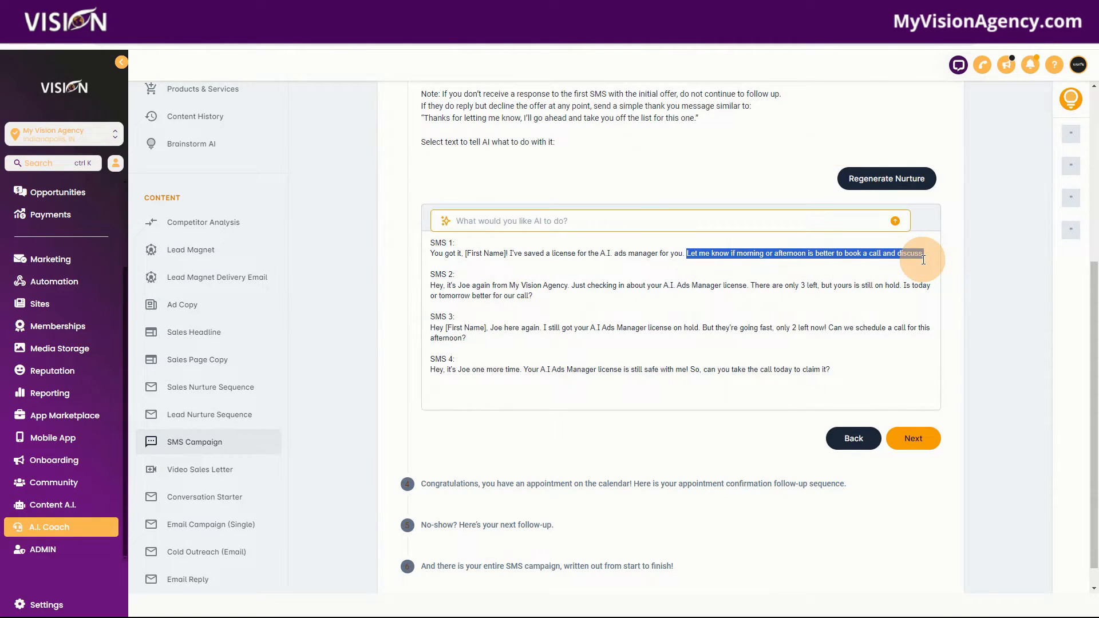
pyautogui.click(808, 298)
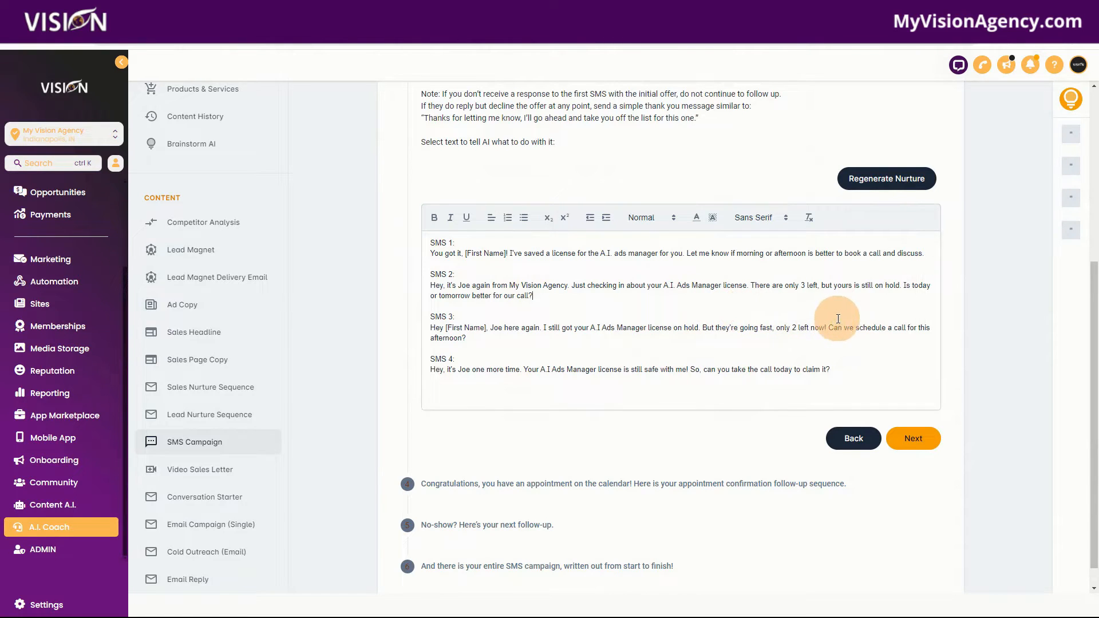
# Step: Continue to the appointment confirmation follow-up sequence and review it
pyautogui.scroll(4, 939, 363)
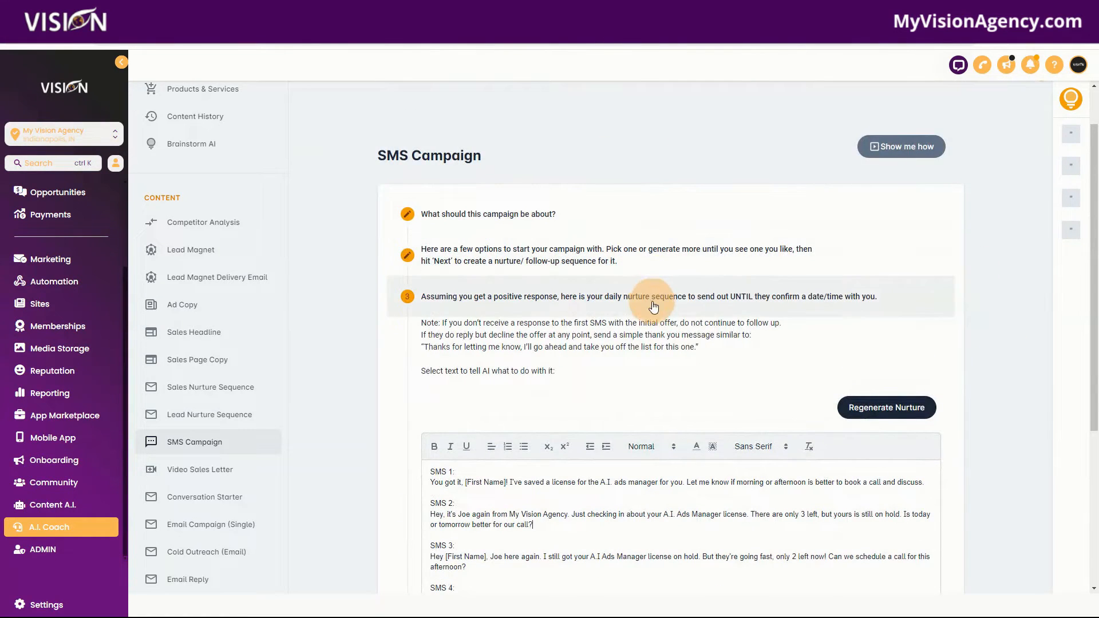
pyautogui.scroll(-4, 672, 353)
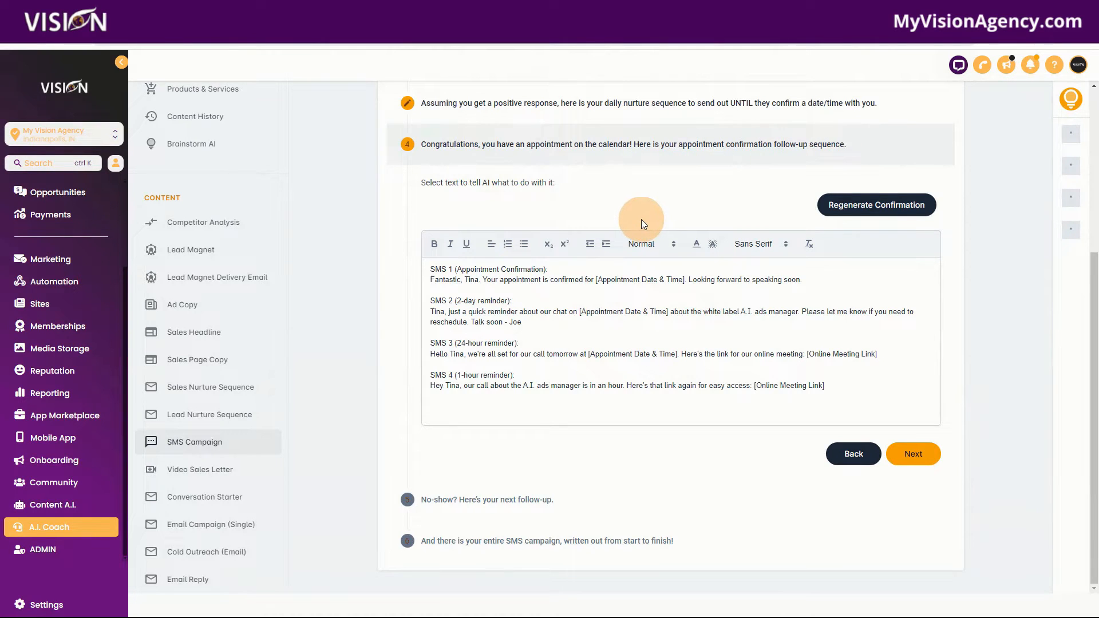
pyautogui.scroll(2, 642, 222)
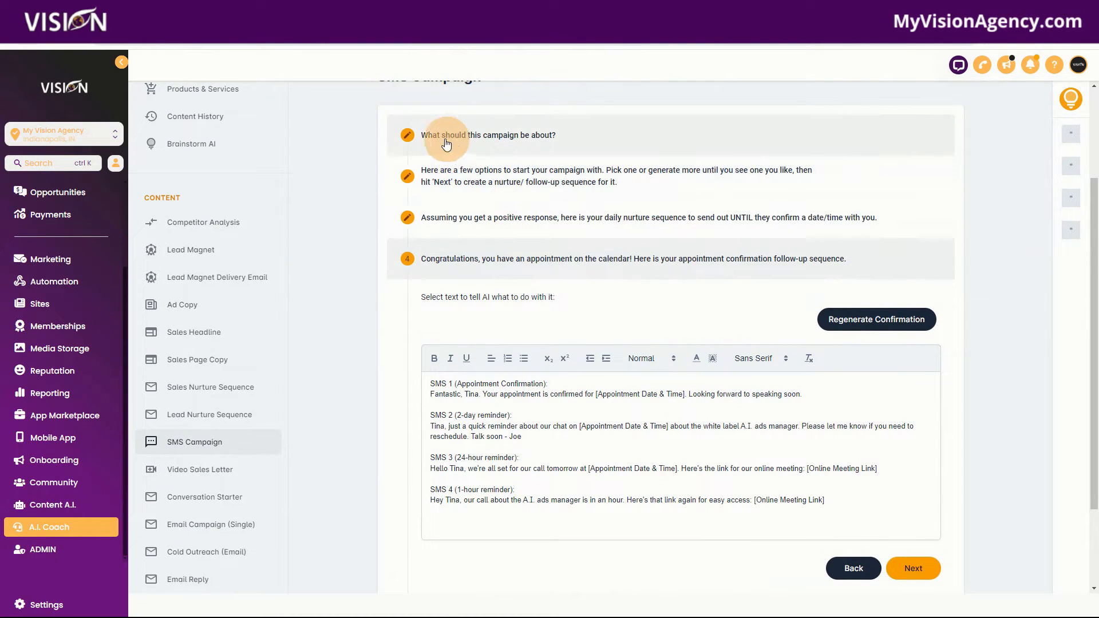
# Step: Reopen the earlier campaign sections to review the campaign details, opening message options, nurture and confirmation sequences
pyautogui.click(496, 137)
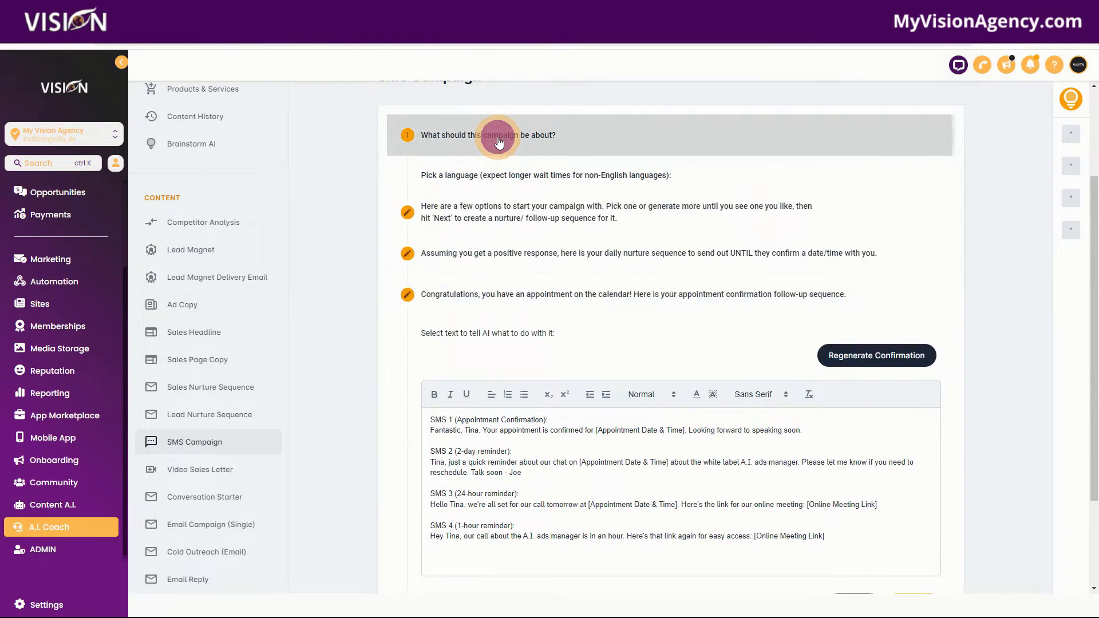
pyautogui.click(500, 141)
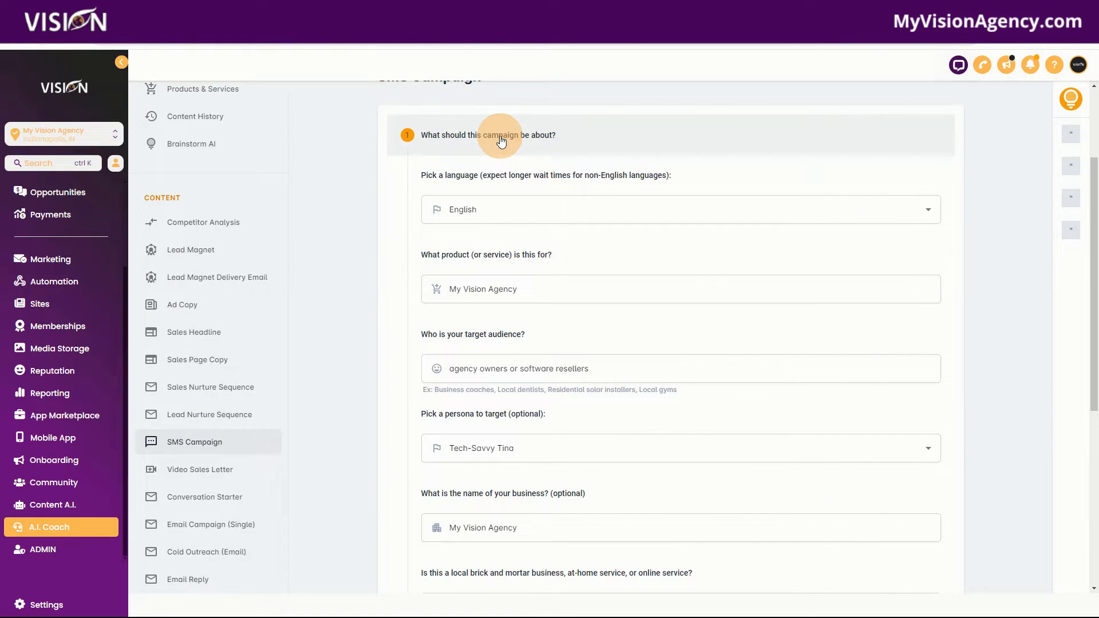
pyautogui.click(501, 140)
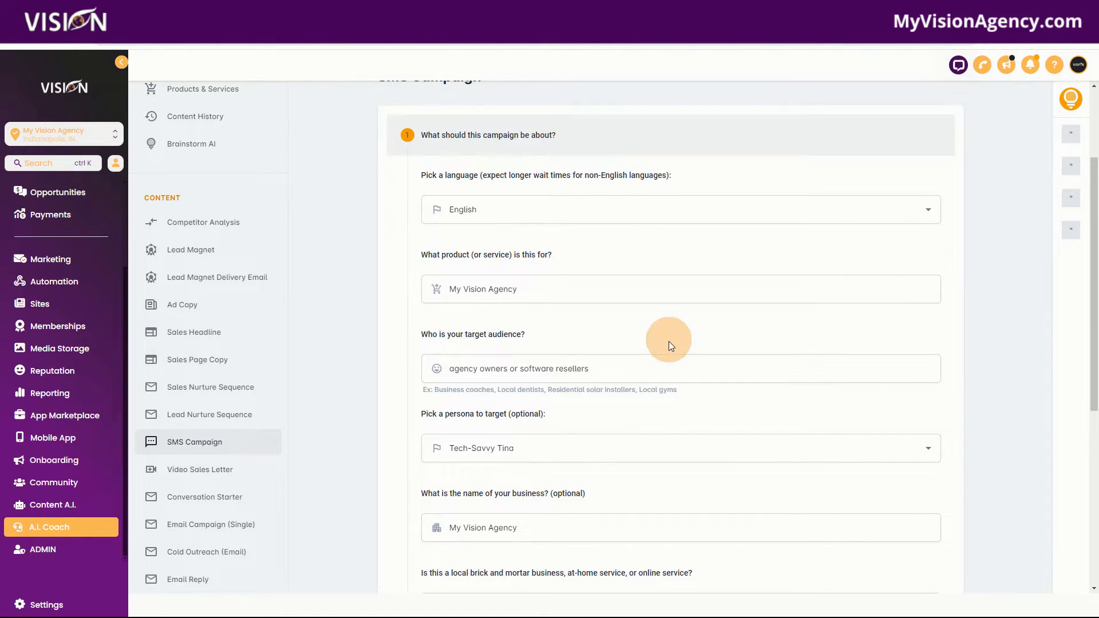
pyautogui.scroll(-6, 664, 346)
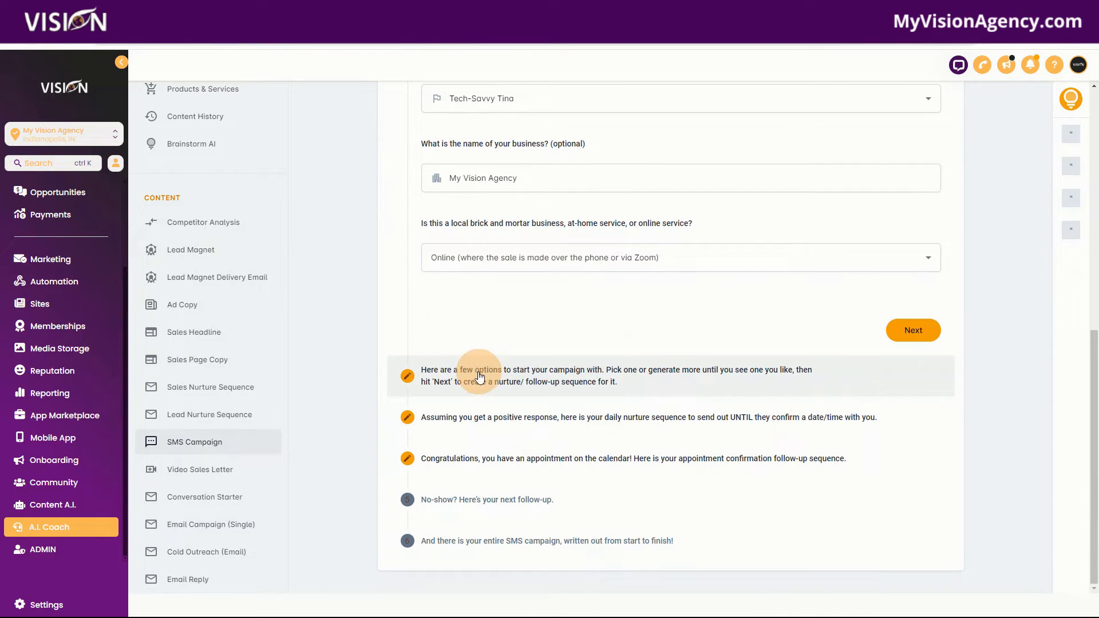
pyautogui.click(632, 378)
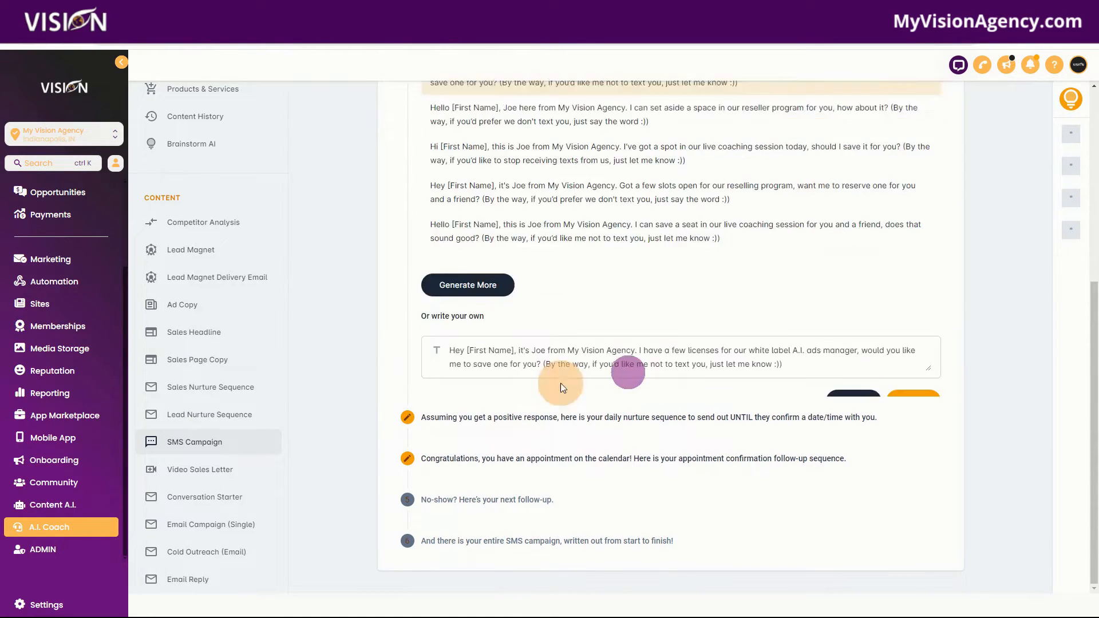
pyautogui.click(504, 413)
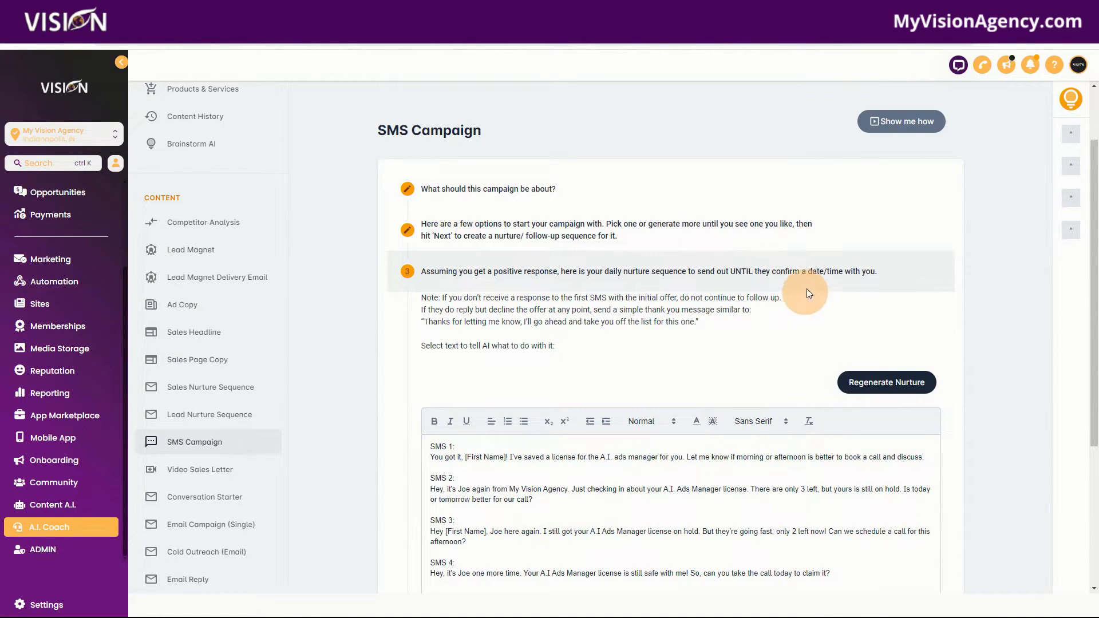
pyautogui.scroll(-4, 790, 299)
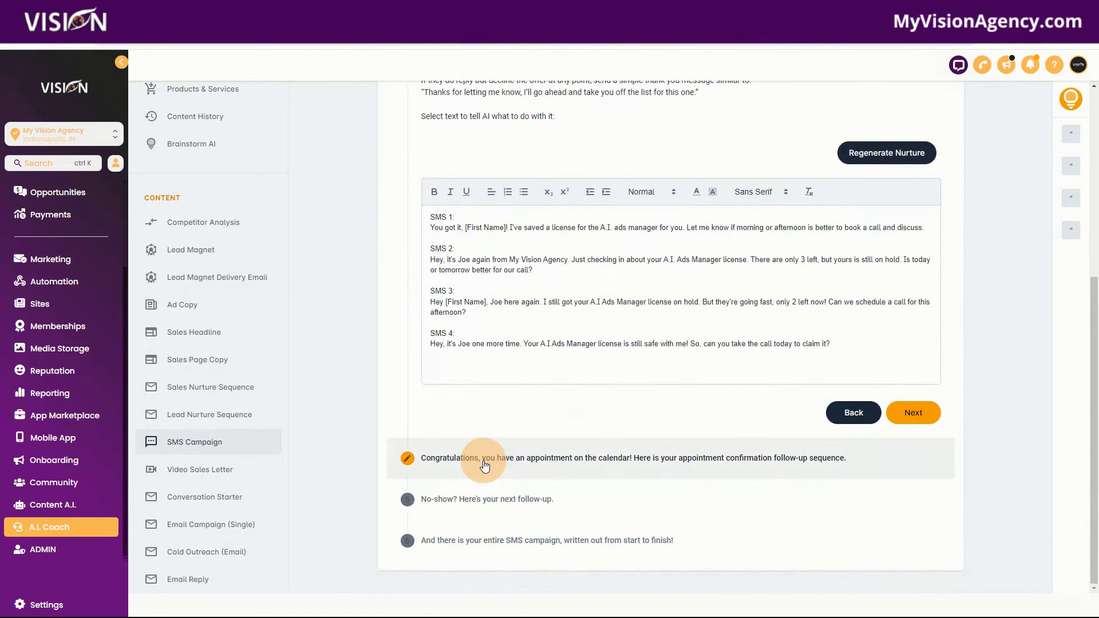
pyautogui.click(701, 463)
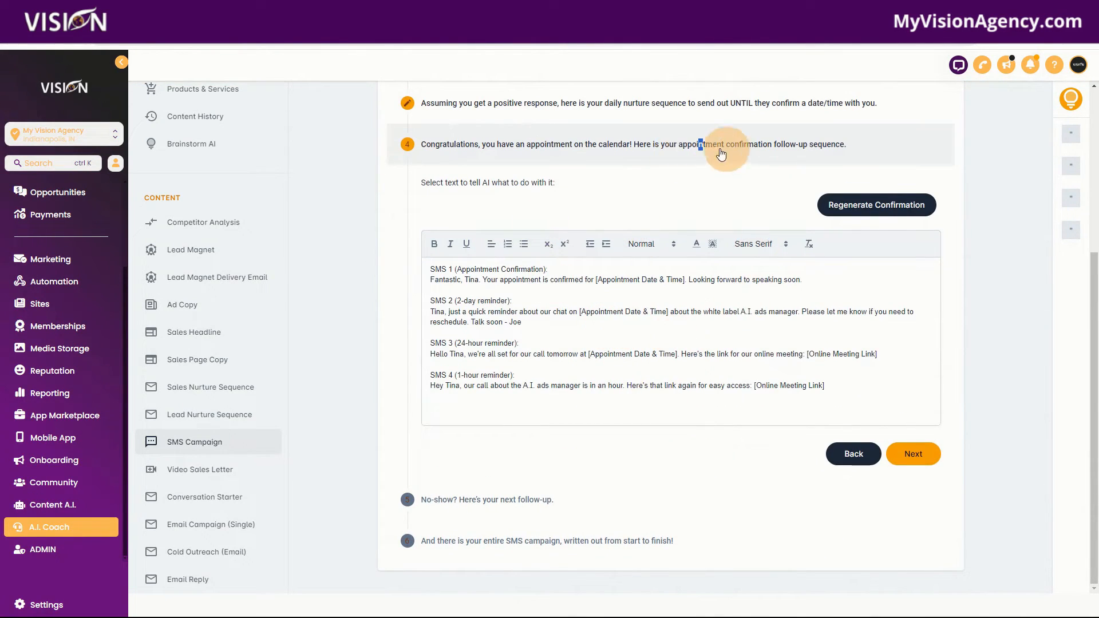
# Step: Continue to the no-show follow-up sequence and select its messages to bring up the AI edit prompt
pyautogui.click(918, 455)
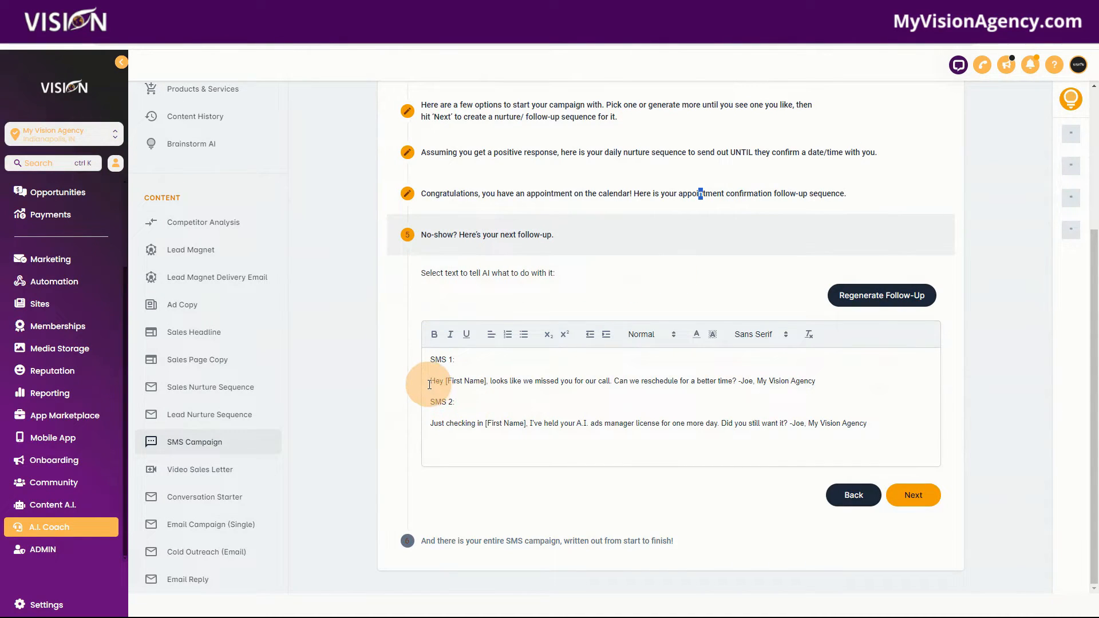
pyautogui.moveTo(429, 384); pyautogui.dragTo(848, 389)
pyautogui.click(701, 418)
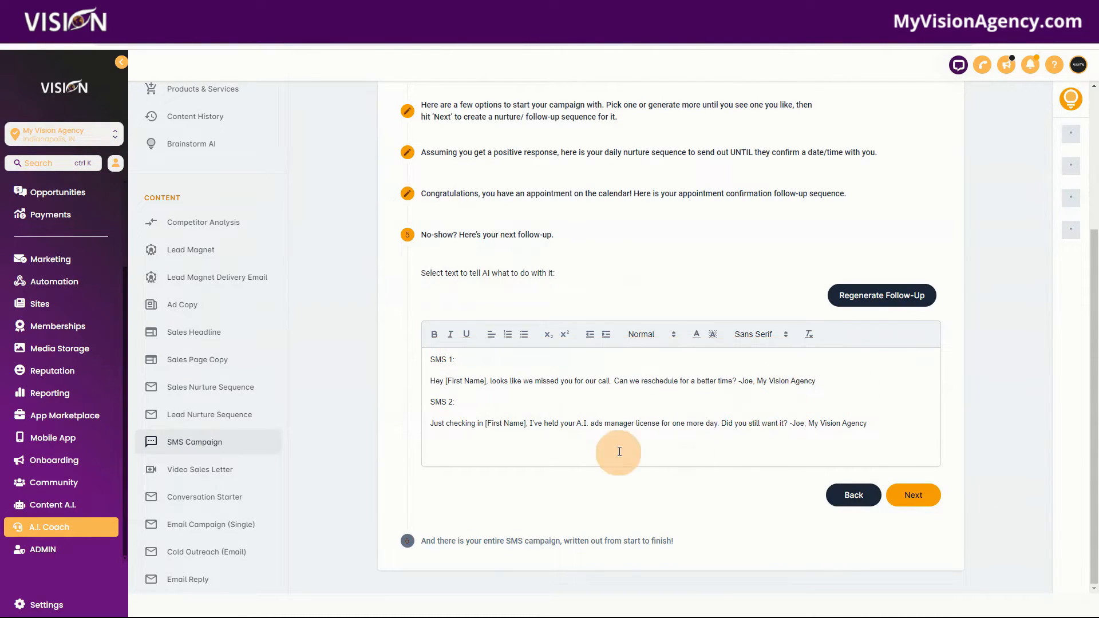
pyautogui.moveTo(429, 427); pyautogui.dragTo(910, 432)
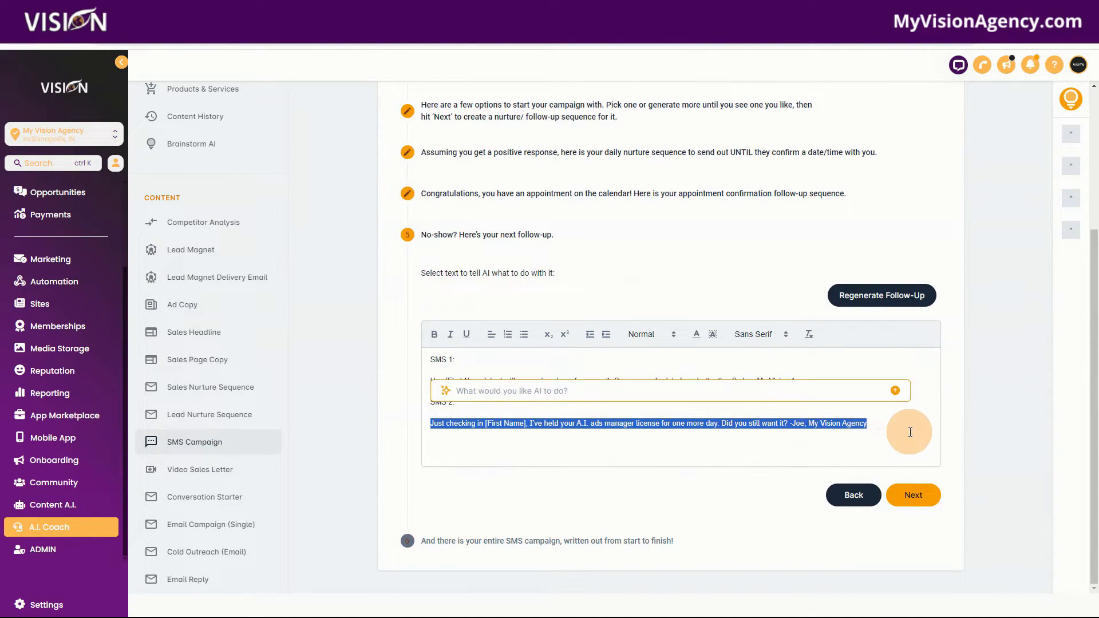
pyautogui.click(718, 430)
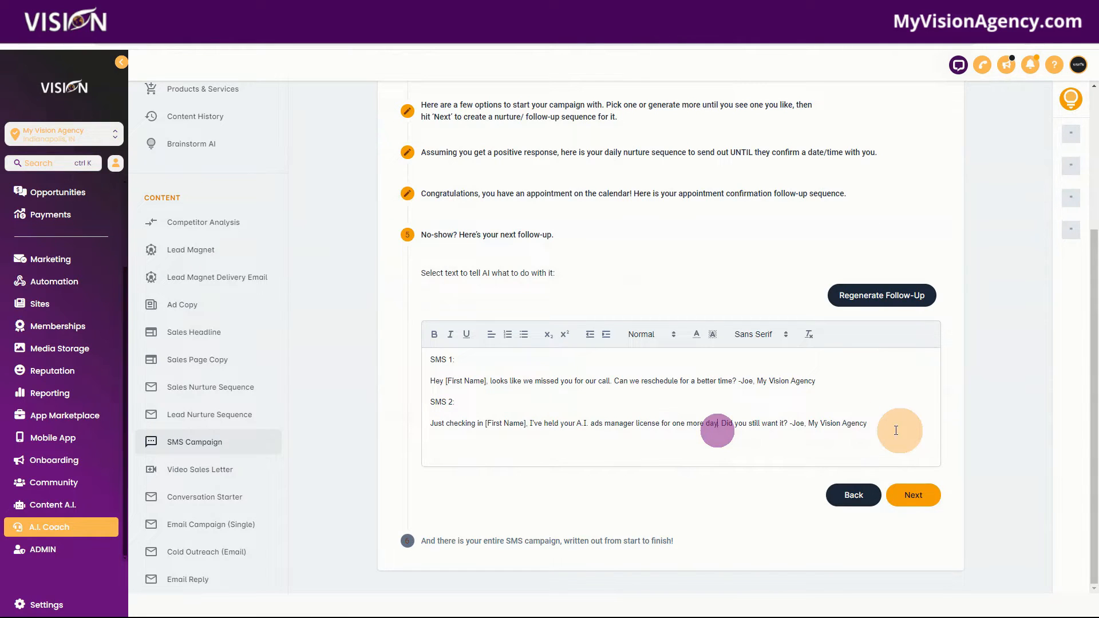
# Step: Continue to the complete SMS campaign, read through all its sections, and finish the campaign
pyautogui.click(919, 493)
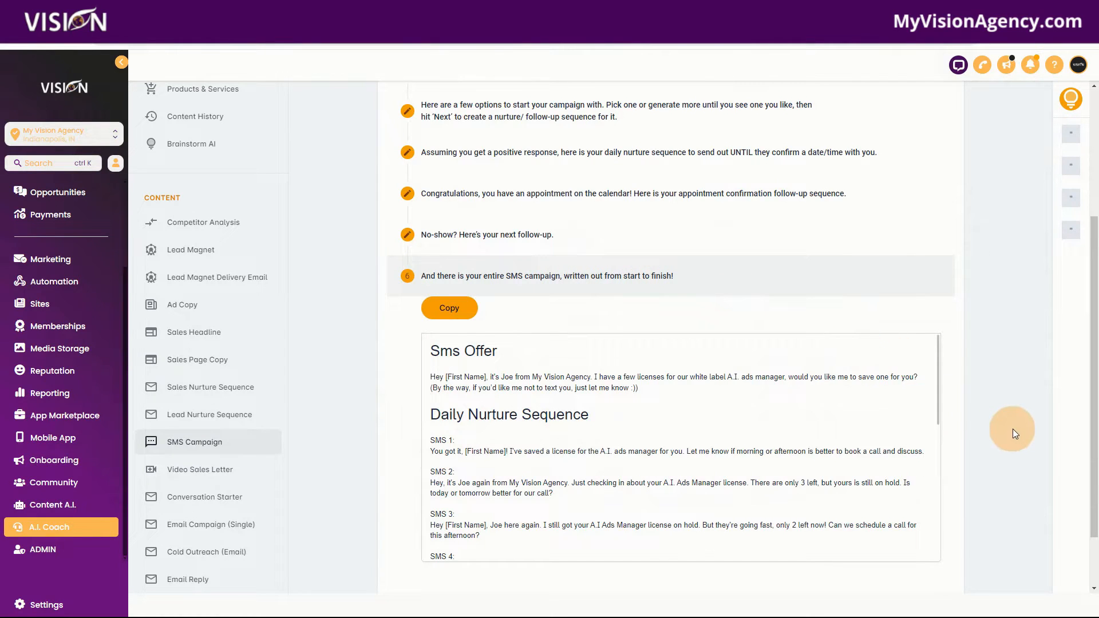
pyautogui.scroll(-2, 932, 412)
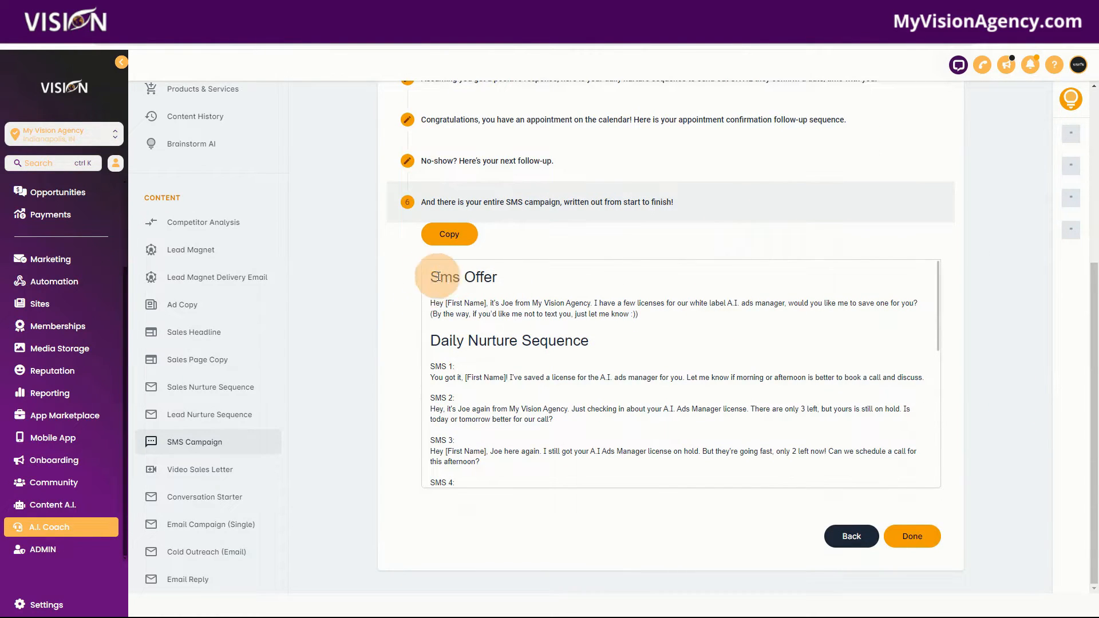
pyautogui.moveTo(432, 303); pyautogui.dragTo(512, 328)
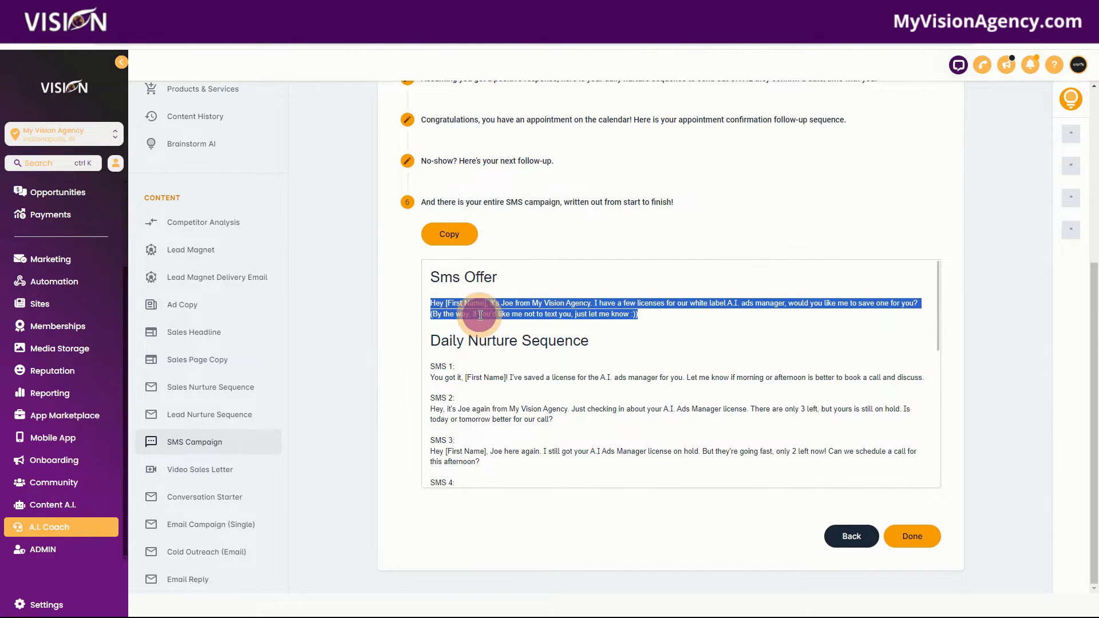
pyautogui.click(523, 306)
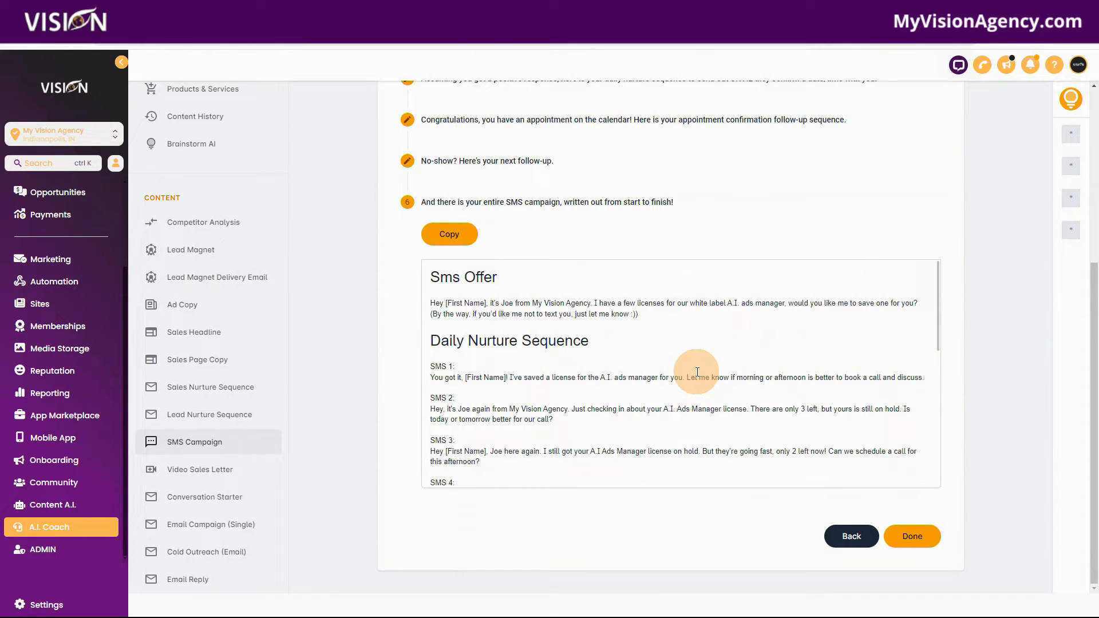
pyautogui.scroll(-1, 587, 368)
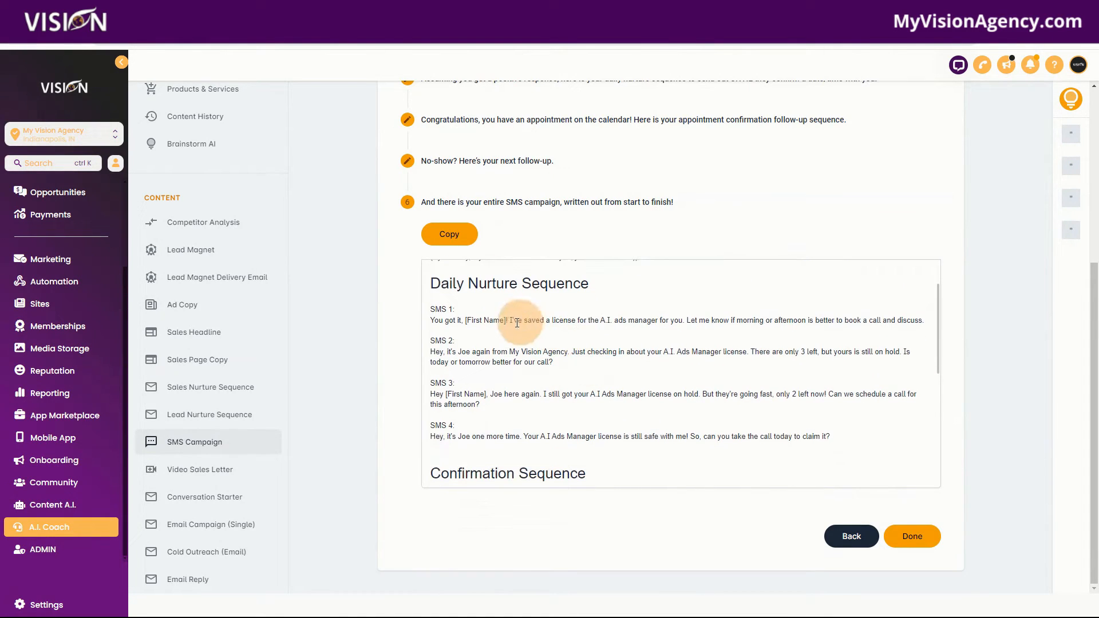
pyautogui.scroll(-2, 646, 449)
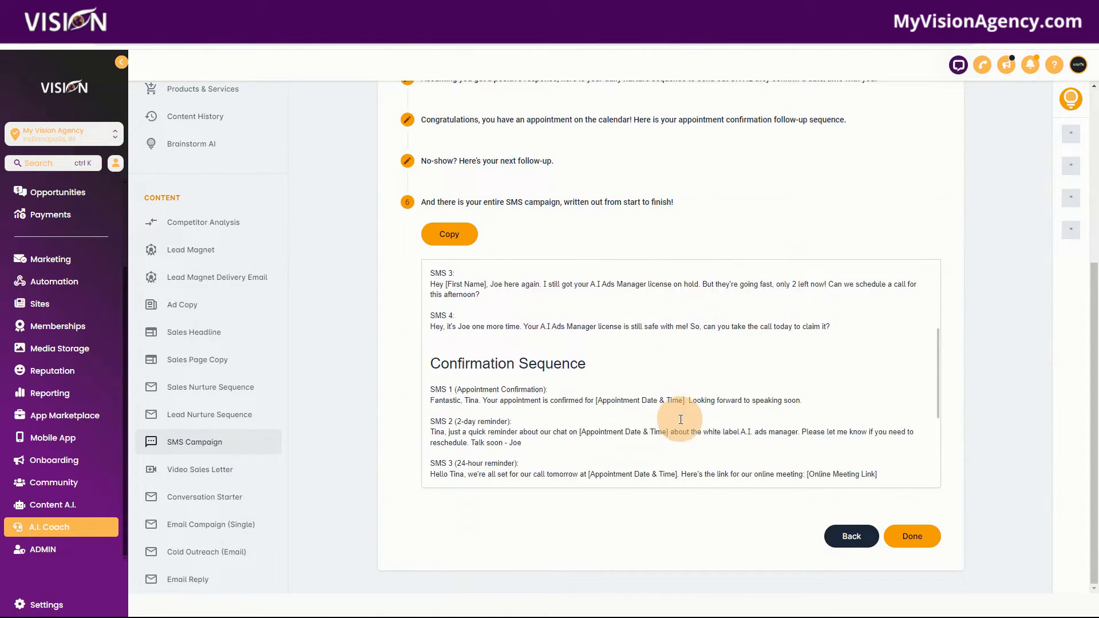
pyautogui.scroll(-2, 648, 419)
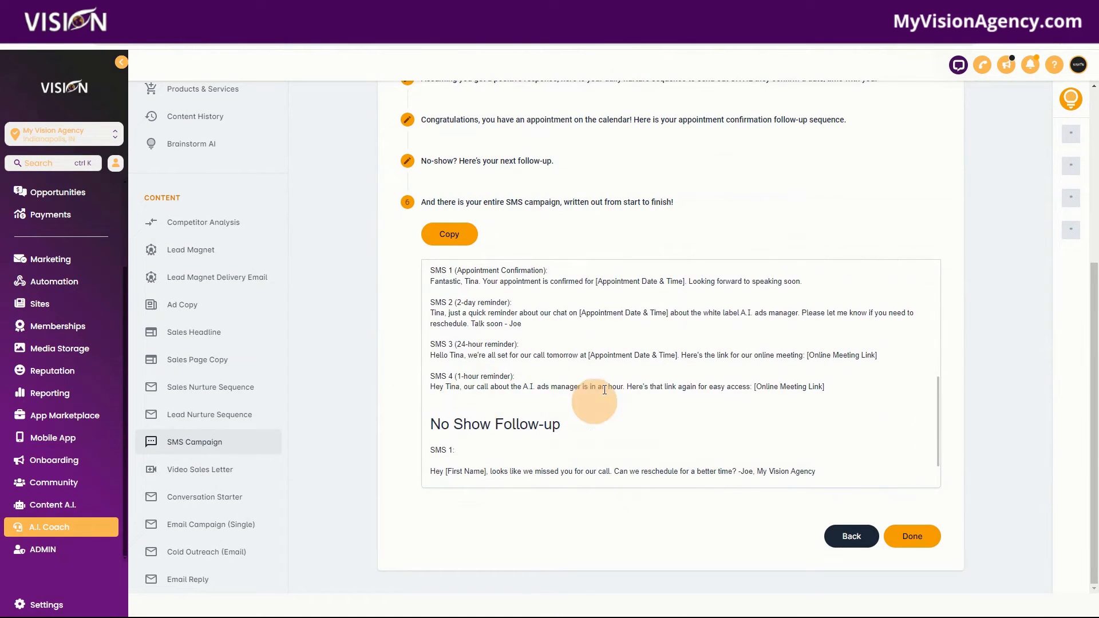
pyautogui.scroll(1, 544, 384)
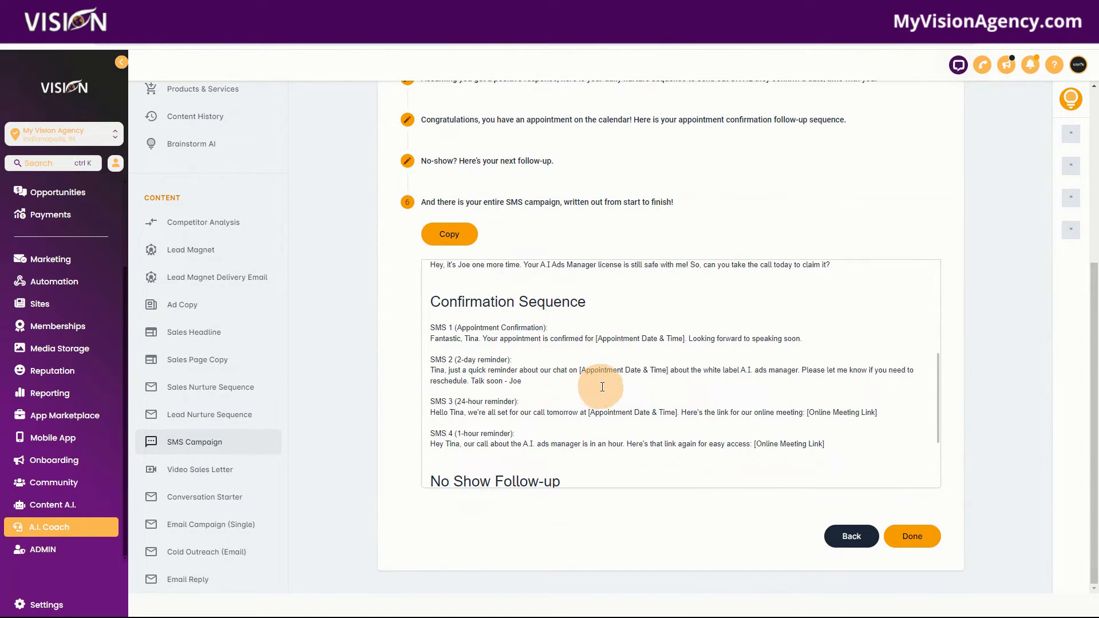
pyautogui.scroll(-2, 601, 385)
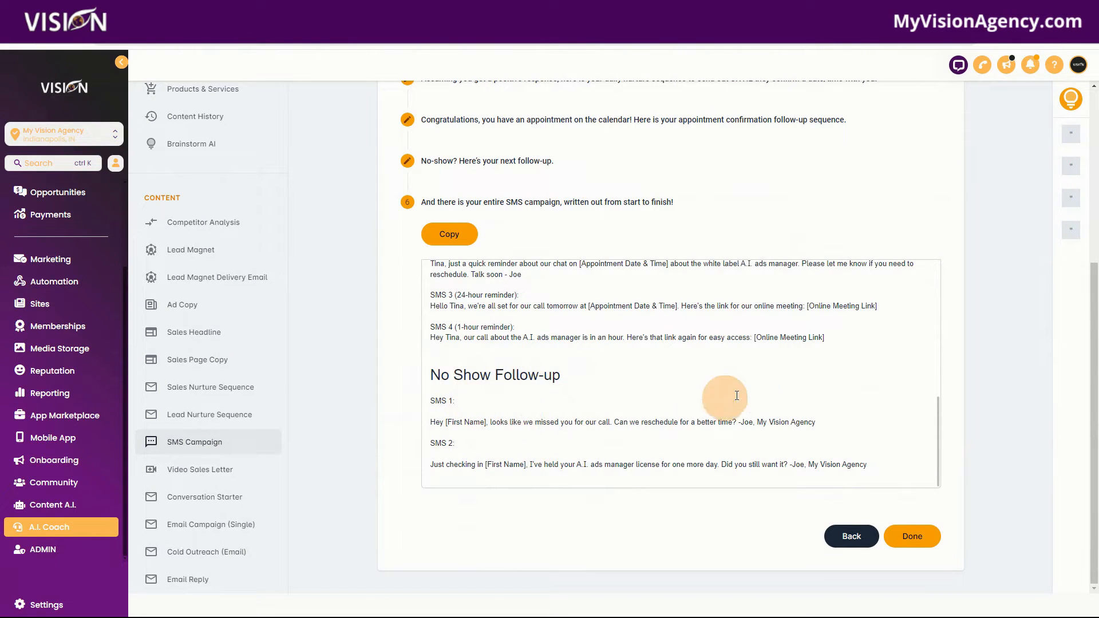
pyautogui.click(916, 537)
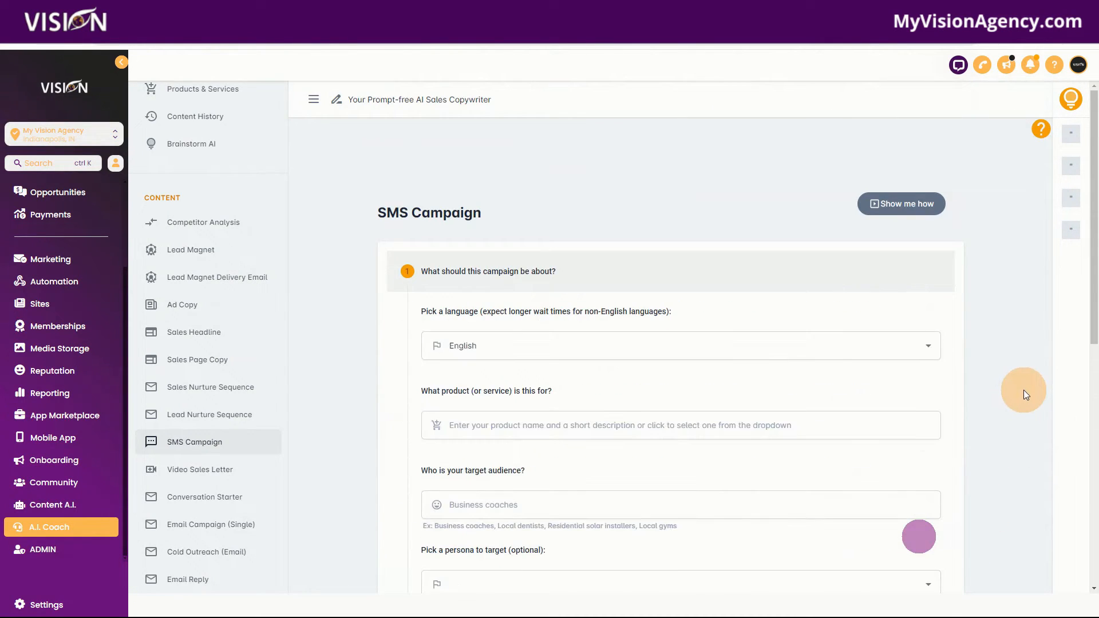
# Step: Open the newest SMS Campaign entry in Content History and review its saved content
pyautogui.scroll(2, 263, 286)
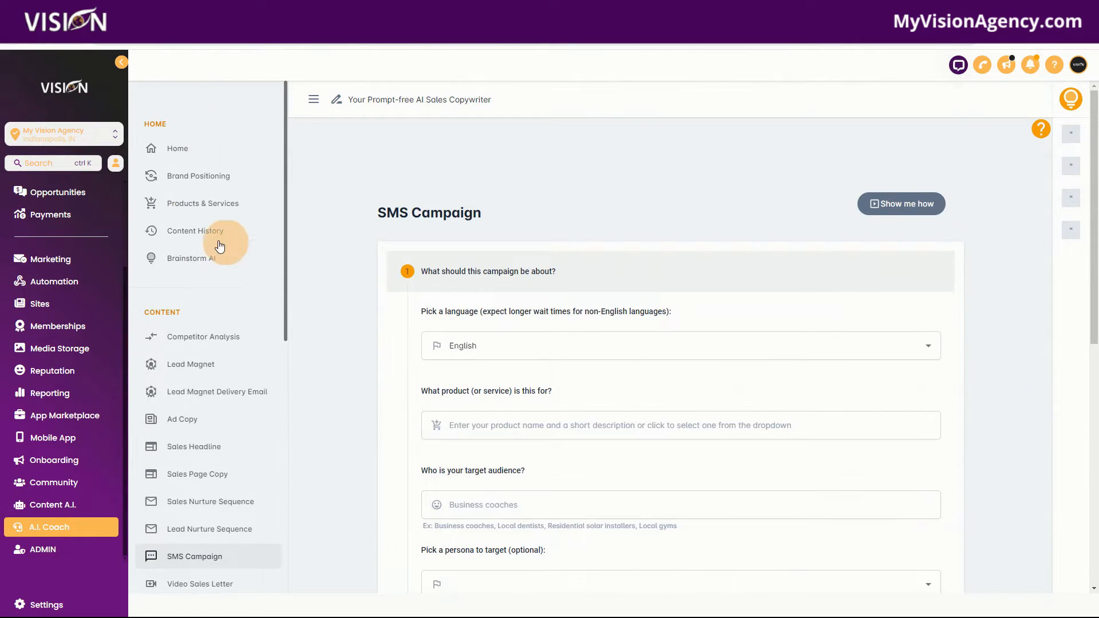
pyautogui.click(186, 232)
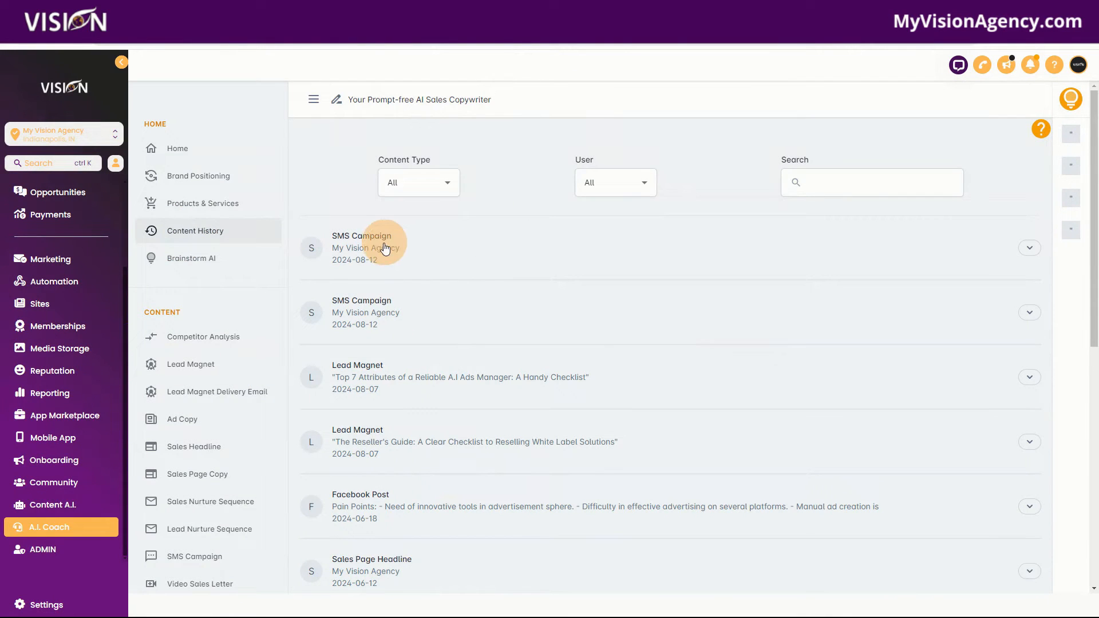
pyautogui.click(380, 245)
pyautogui.scroll(-7, 734, 421)
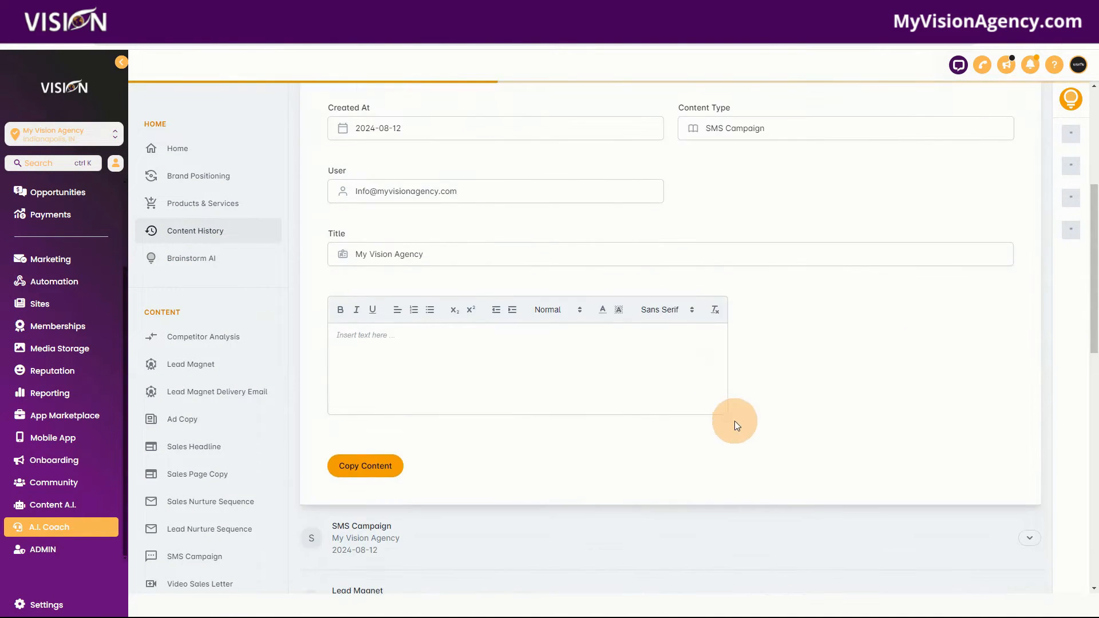
pyautogui.scroll(1, 822, 462)
pyautogui.scroll(-2, 813, 458)
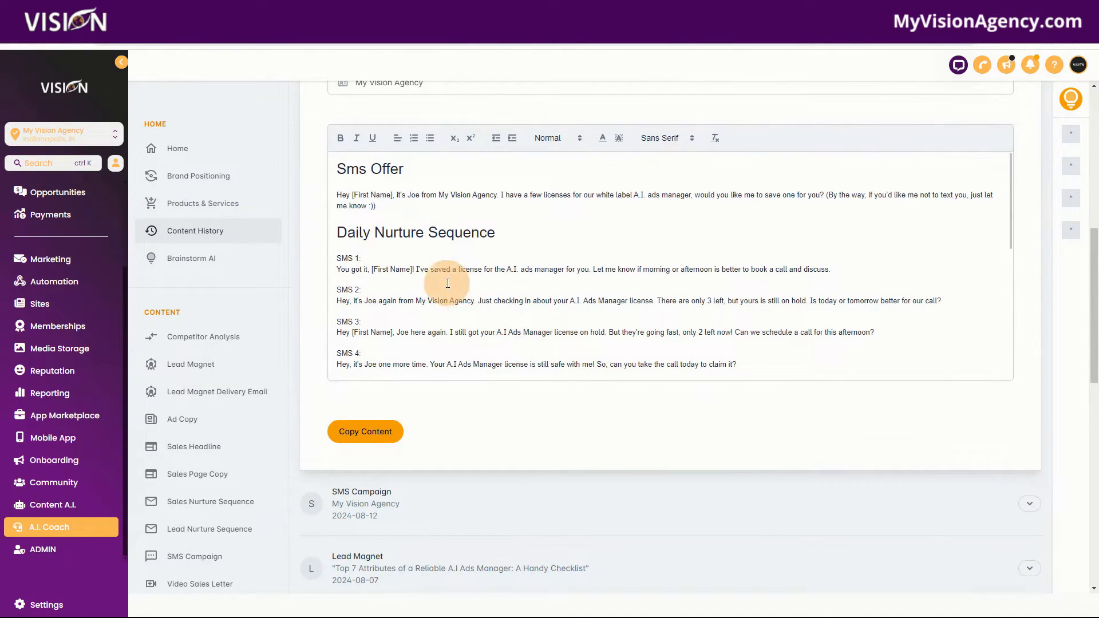
pyautogui.scroll(2, 721, 417)
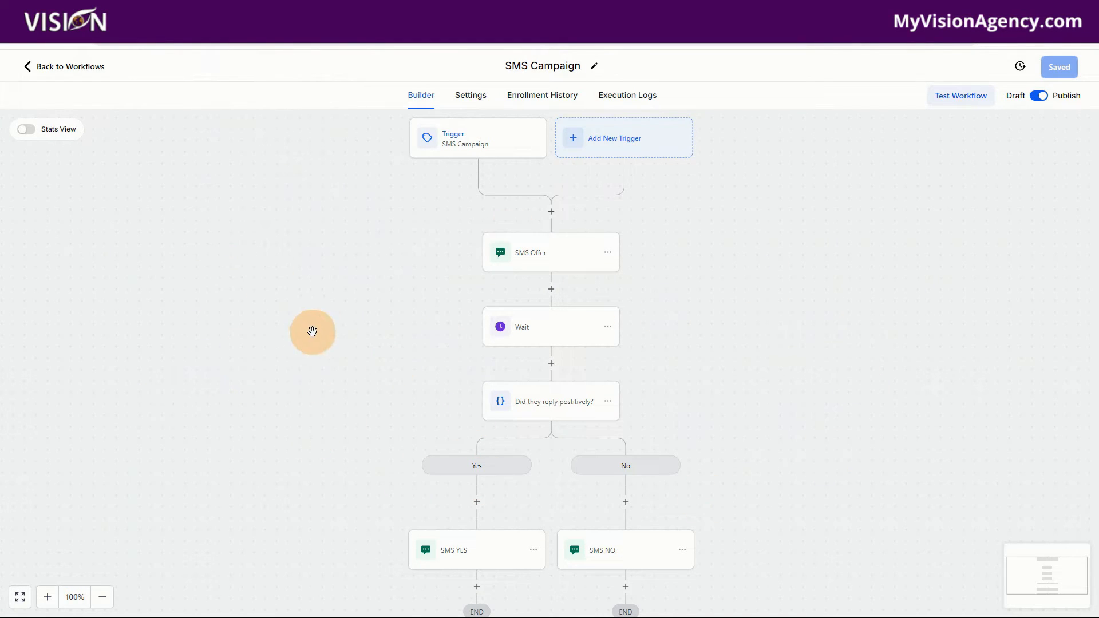
# Step: In the SMS Campaign workflow, inspect the trigger settings and the SMS Offer action's message
pyautogui.click(474, 138)
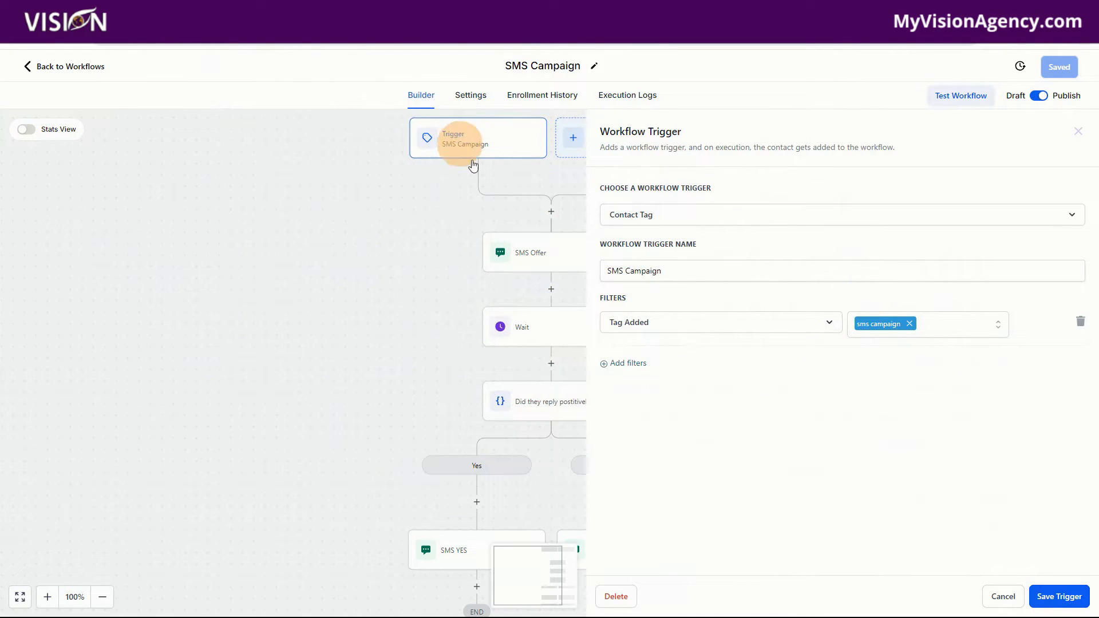
pyautogui.click(998, 594)
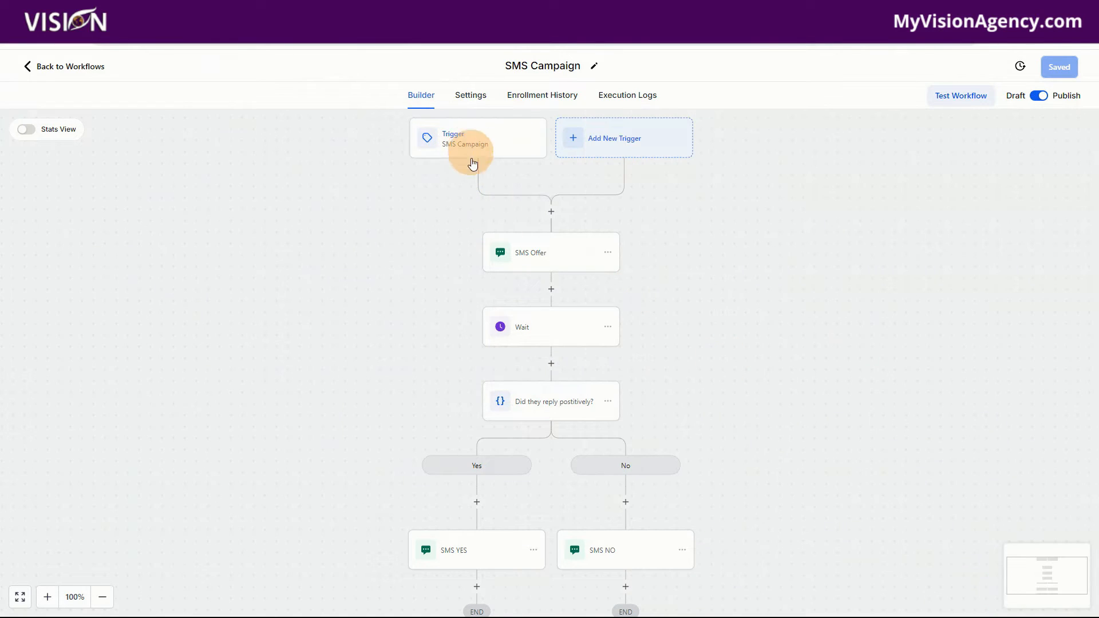
pyautogui.click(544, 260)
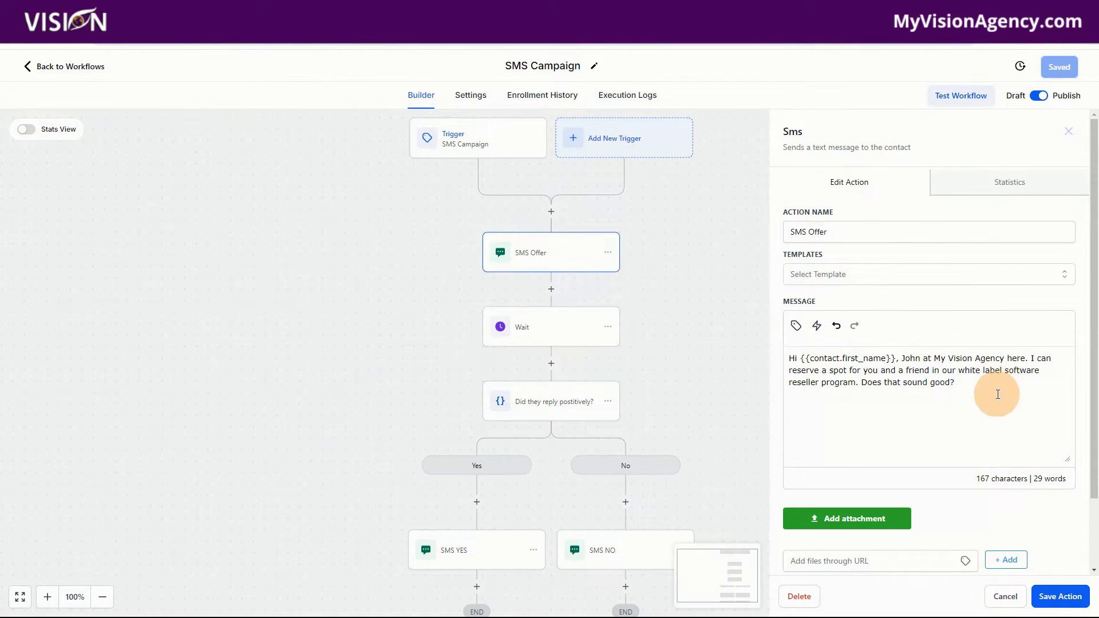
pyautogui.scroll(-1, 997, 394)
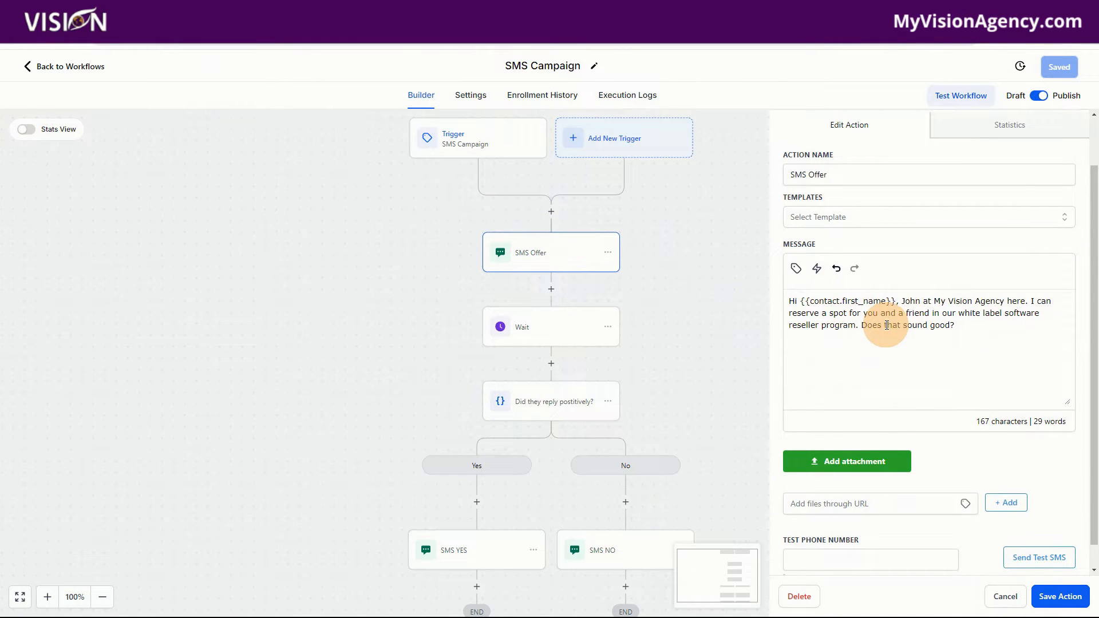
# Step: Select the generated SMS Offer message in the saved Content History entry
pyautogui.click(433, 103)
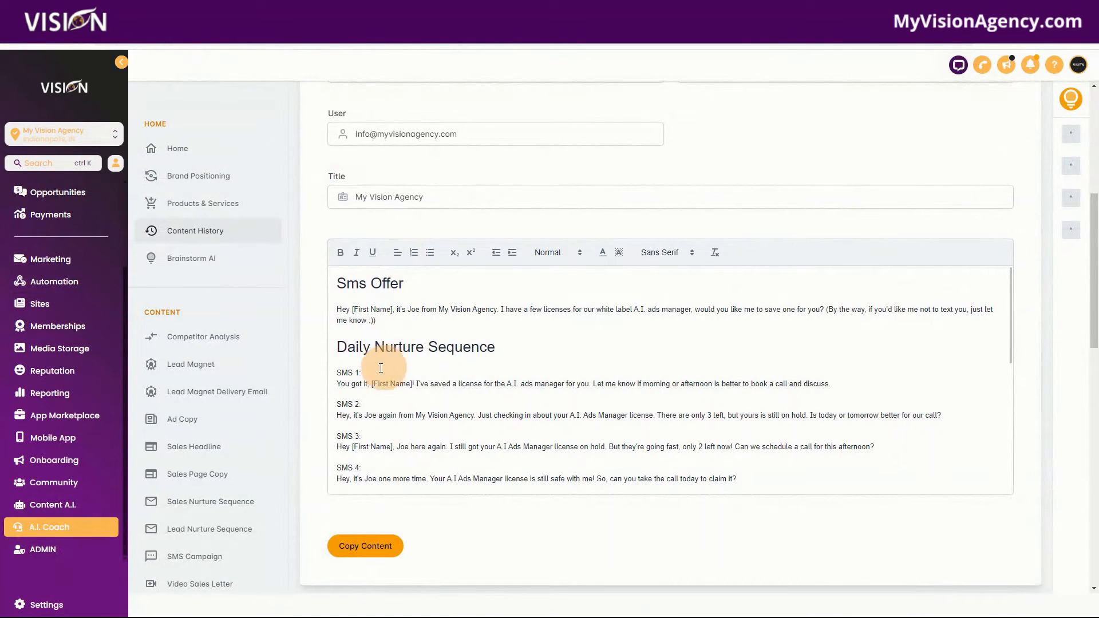
pyautogui.moveTo(336, 303); pyautogui.dragTo(430, 314)
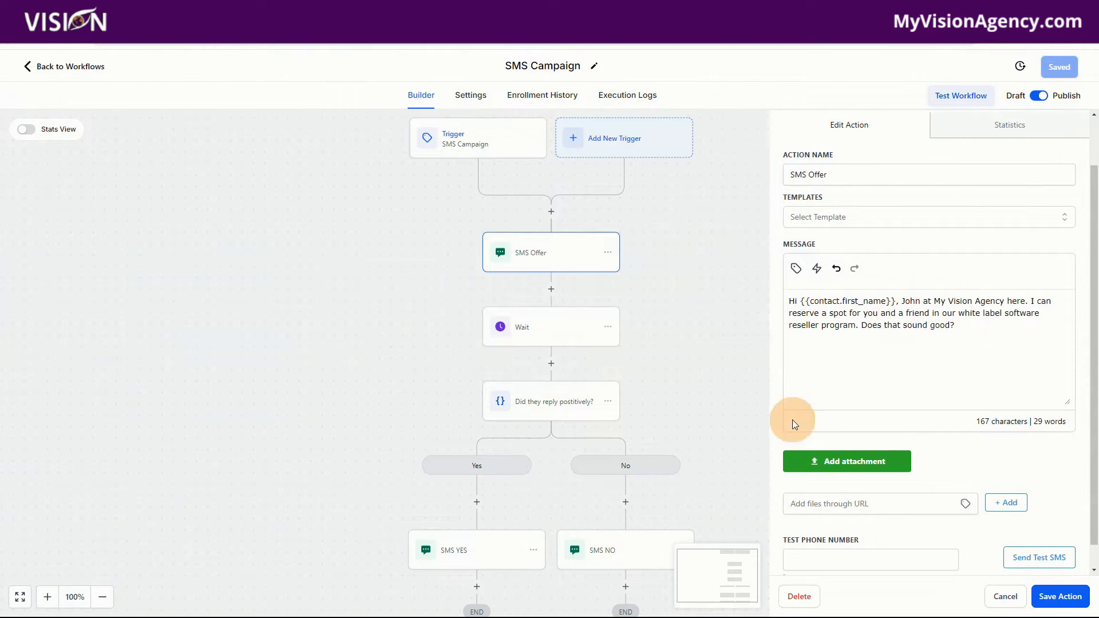
# Step: Inspect the Wait action's settings and its Wait For options, then close it without changes
pyautogui.click(542, 335)
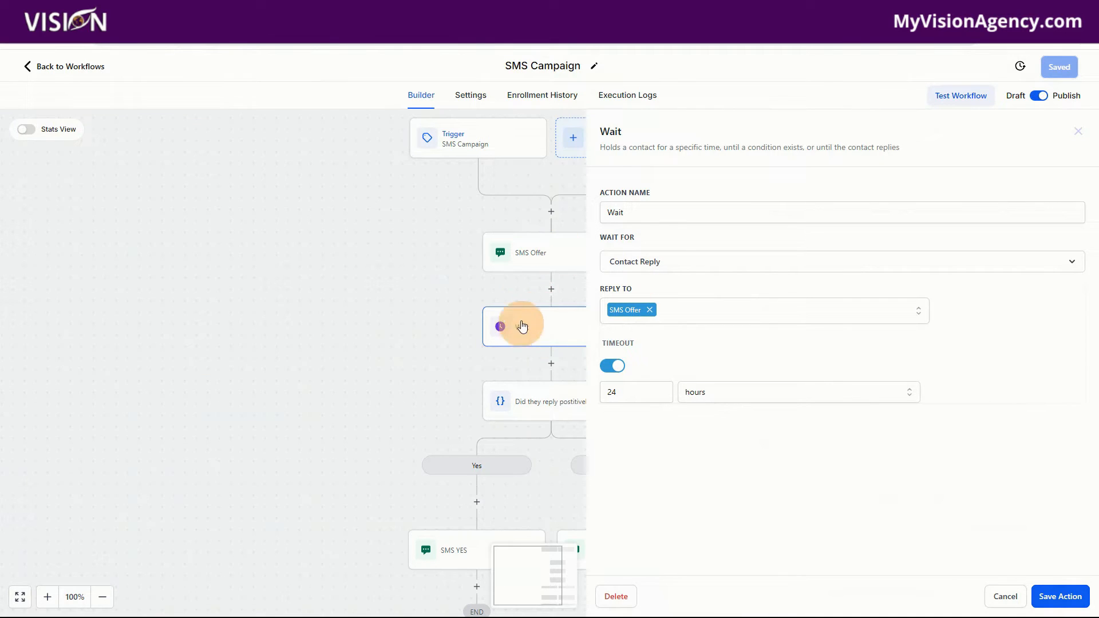
pyautogui.click(652, 271)
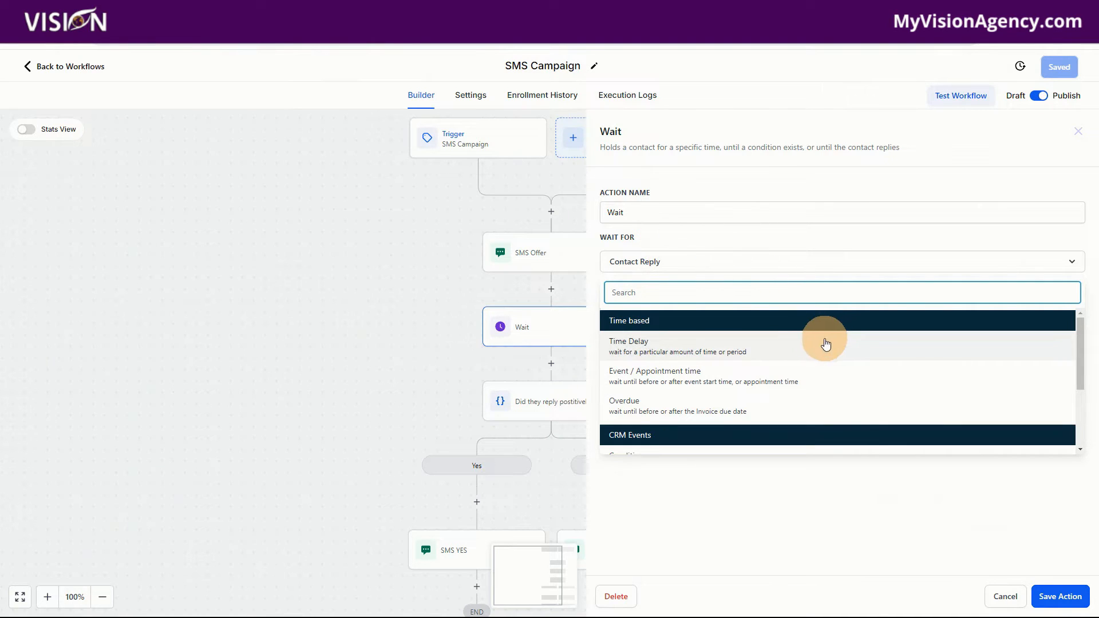
pyautogui.scroll(-1, 785, 329)
pyautogui.scroll(1, 785, 329)
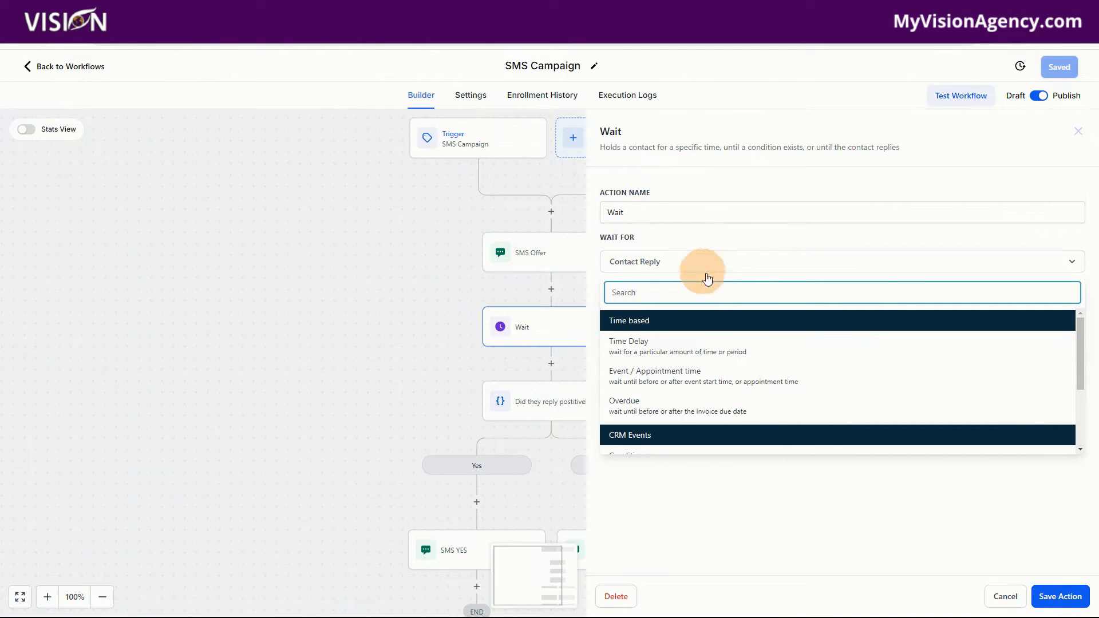
pyautogui.scroll(-2, 754, 338)
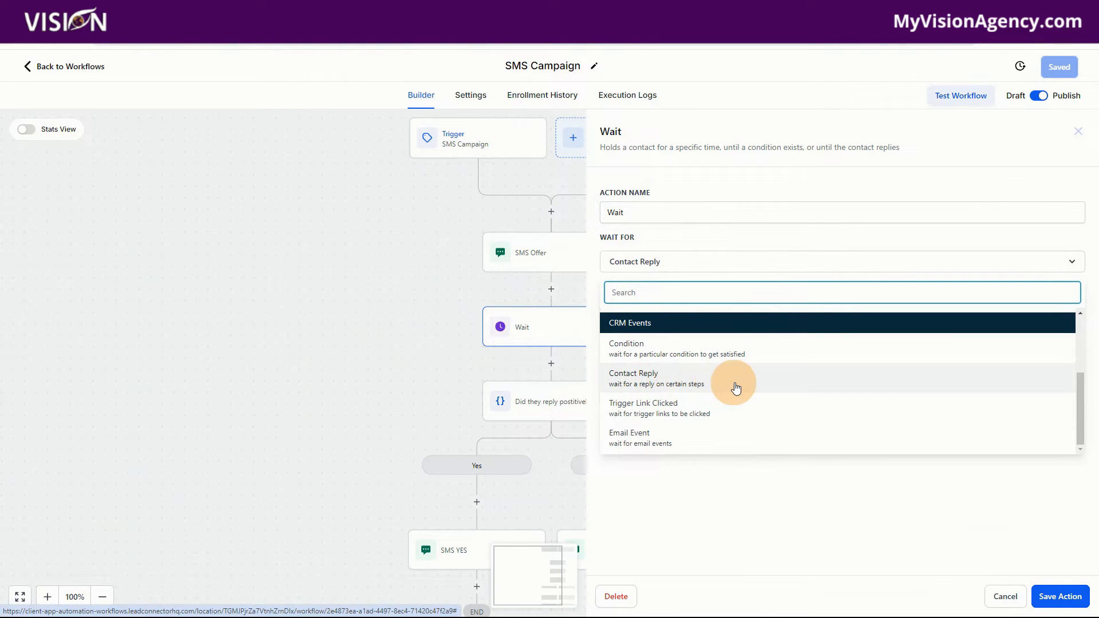
pyautogui.click(856, 519)
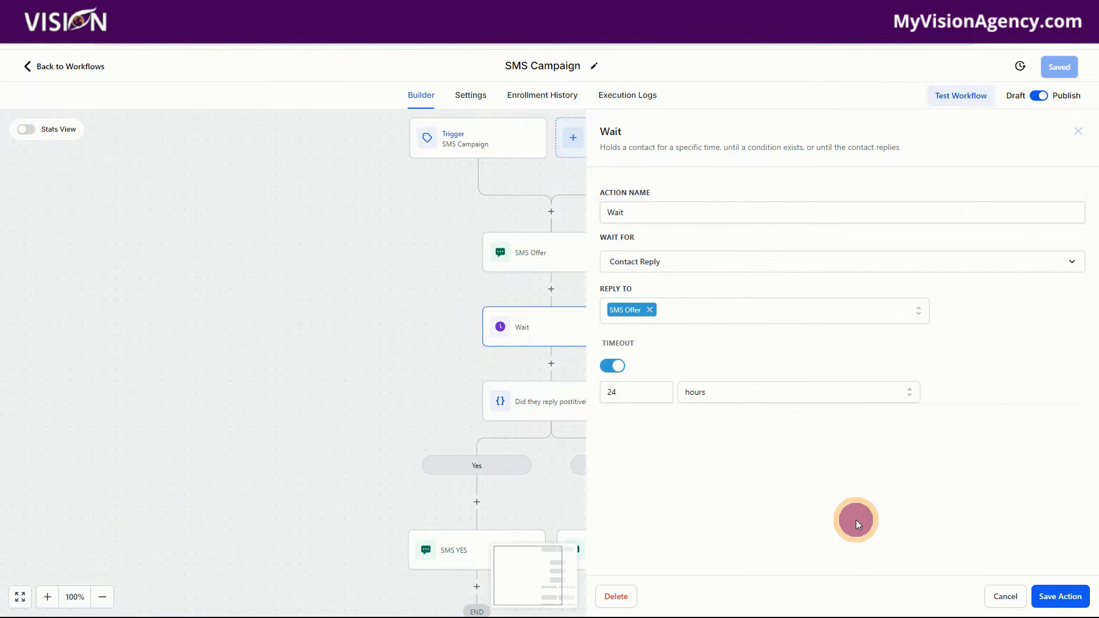
pyautogui.click(1007, 598)
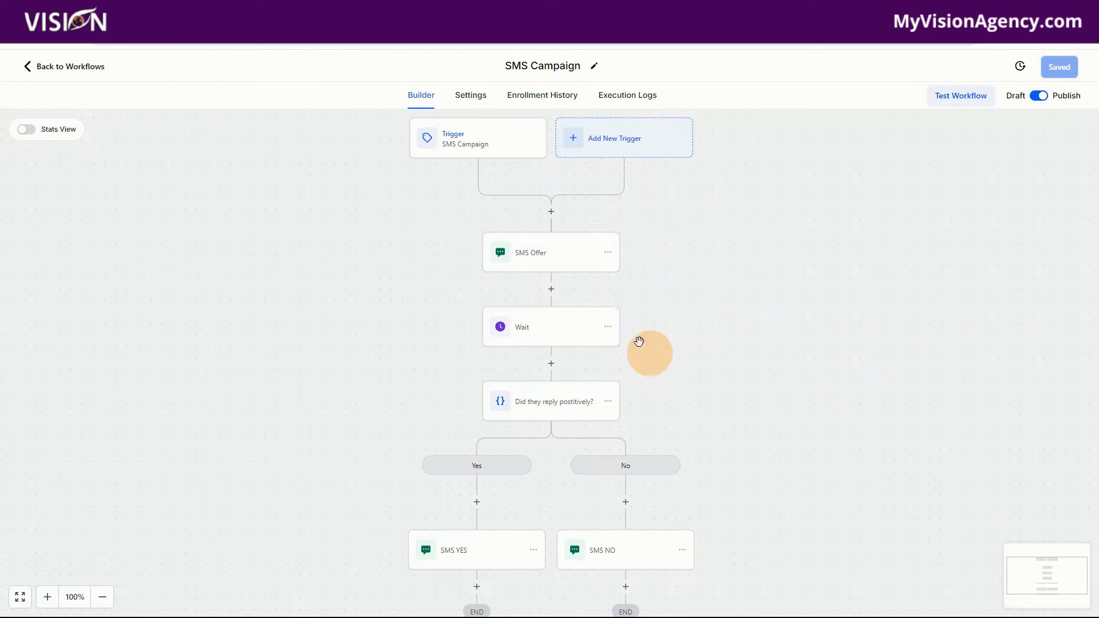
pyautogui.click(540, 328)
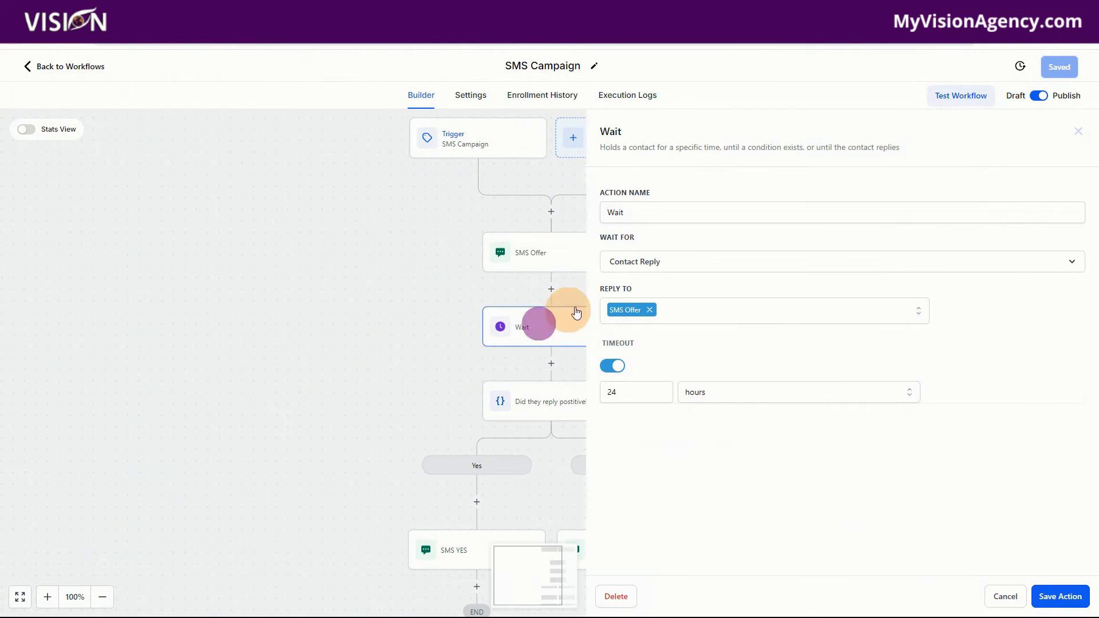
pyautogui.click(993, 595)
# Step: In the 'Did they reply positively?' condition, set the Yes branch to Intent type Is Positive/Yes and save the action
pyautogui.click(534, 406)
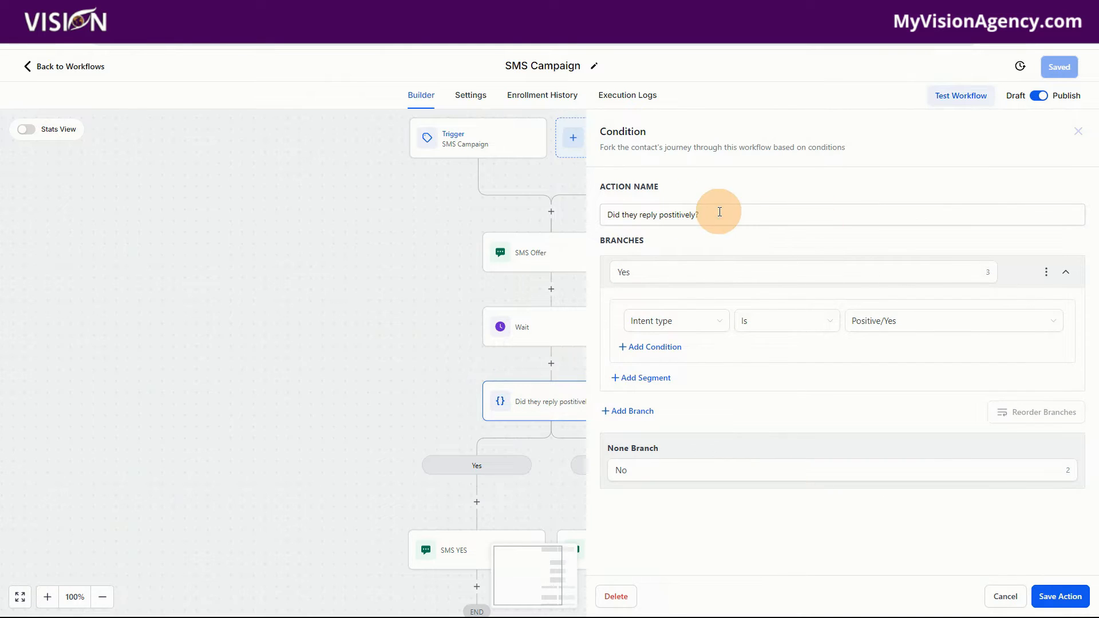
pyautogui.moveTo(755, 217); pyautogui.dragTo(604, 222)
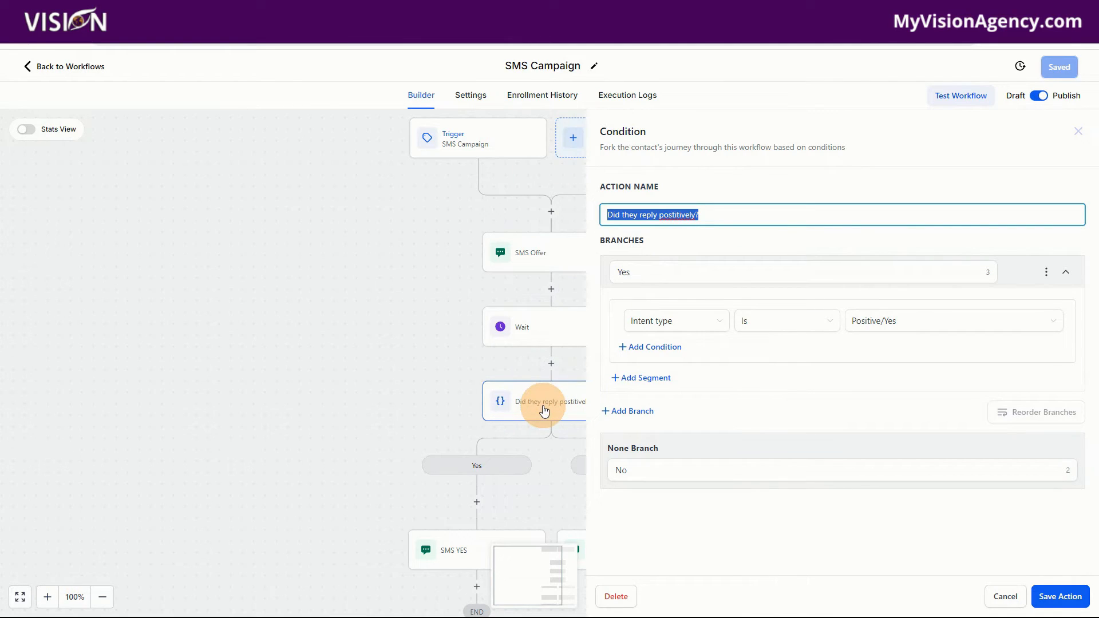
pyautogui.click(715, 215)
pyautogui.moveTo(733, 218); pyautogui.dragTo(610, 222)
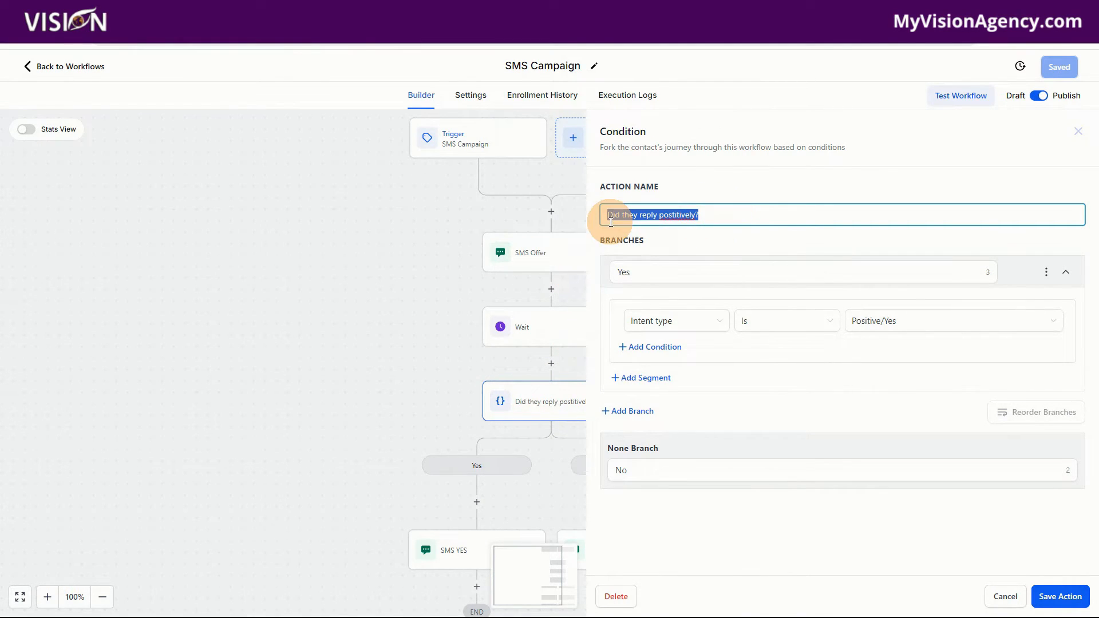
pyautogui.click(641, 325)
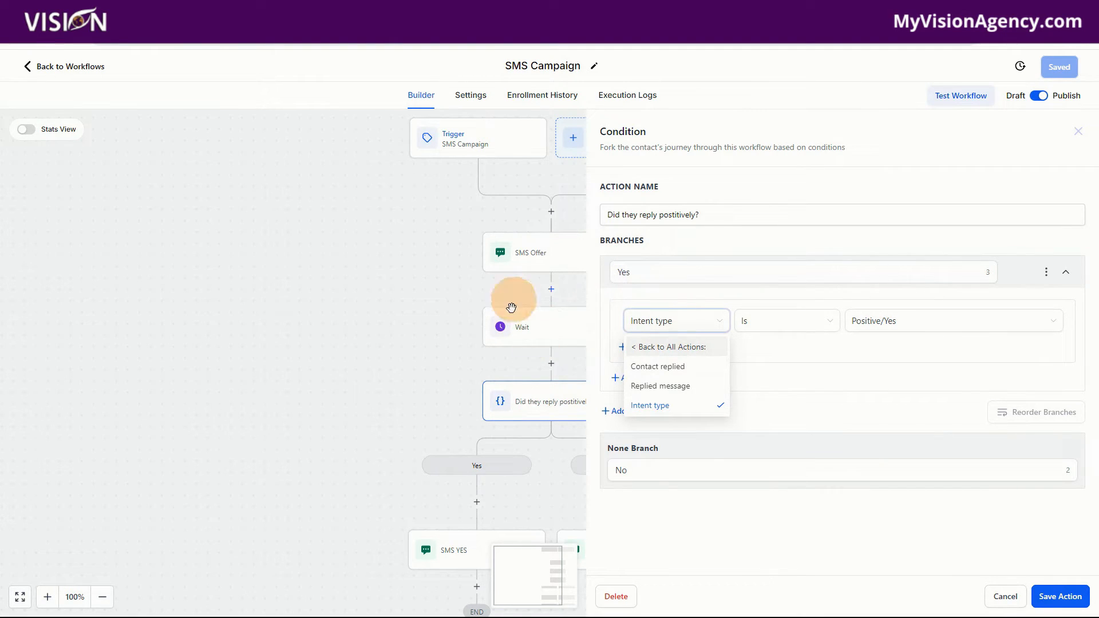
pyautogui.click(641, 347)
pyautogui.click(656, 324)
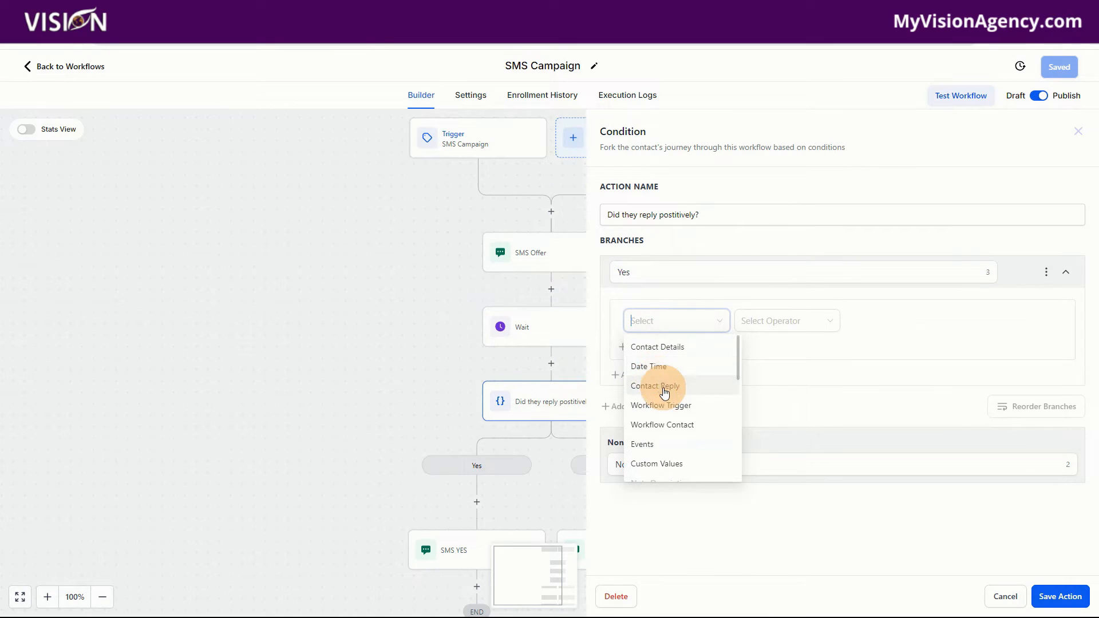
pyautogui.click(664, 387)
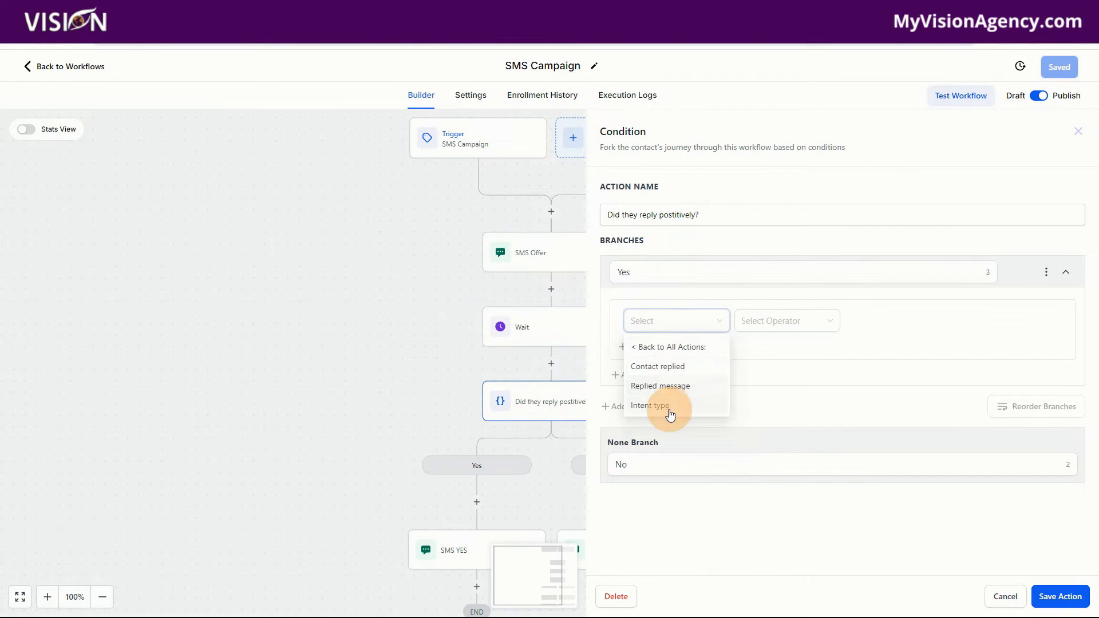
pyautogui.click(658, 405)
pyautogui.click(784, 328)
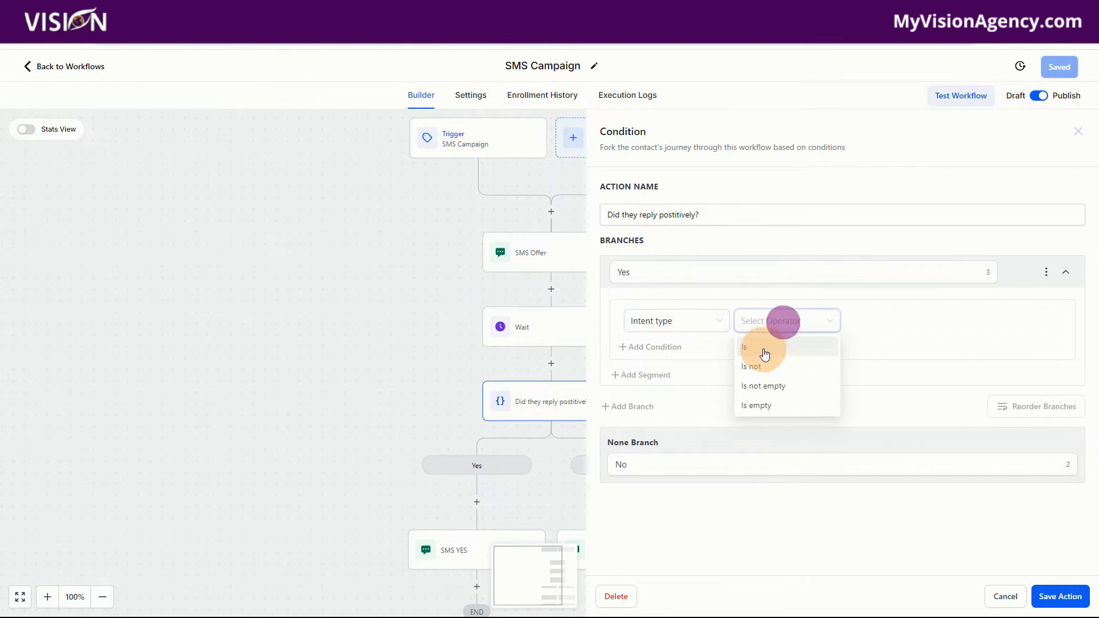
pyautogui.click(760, 346)
pyautogui.click(877, 315)
pyautogui.click(877, 347)
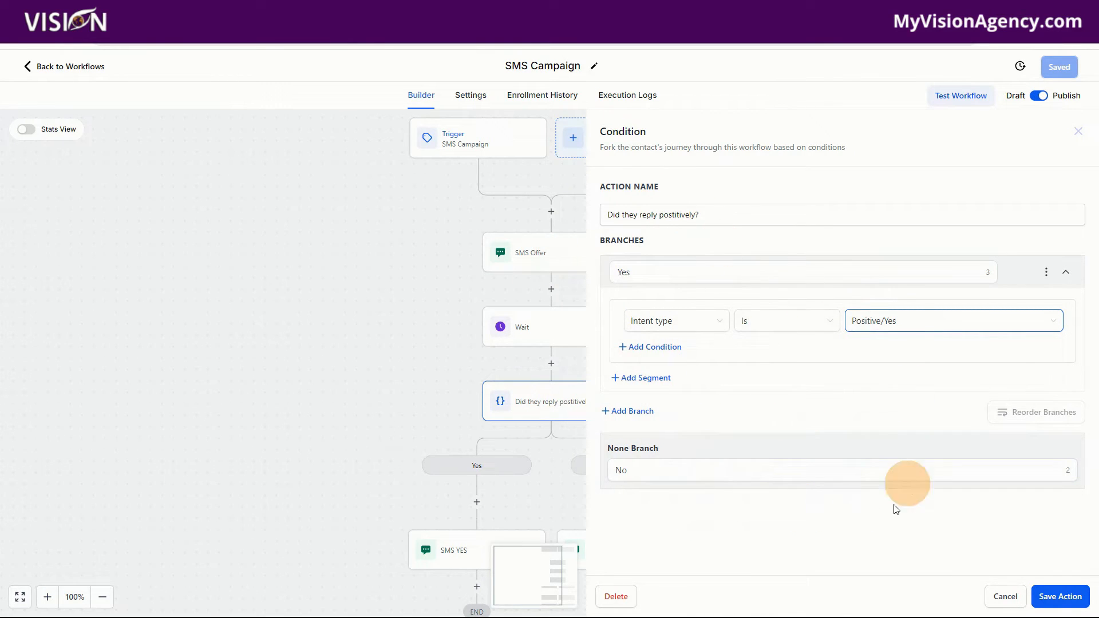
pyautogui.click(910, 470)
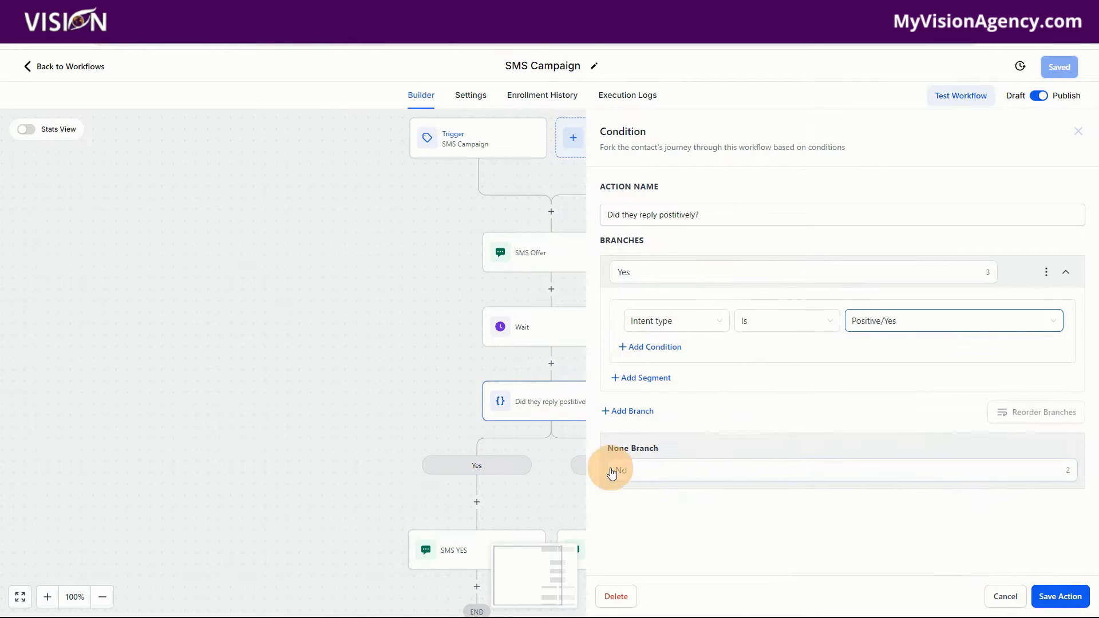
pyautogui.click(1060, 596)
# Step: Review the SMS YES action's message, its trigger links list and the calendar trigger link, then save the action
pyautogui.scroll(-2, 553, 392)
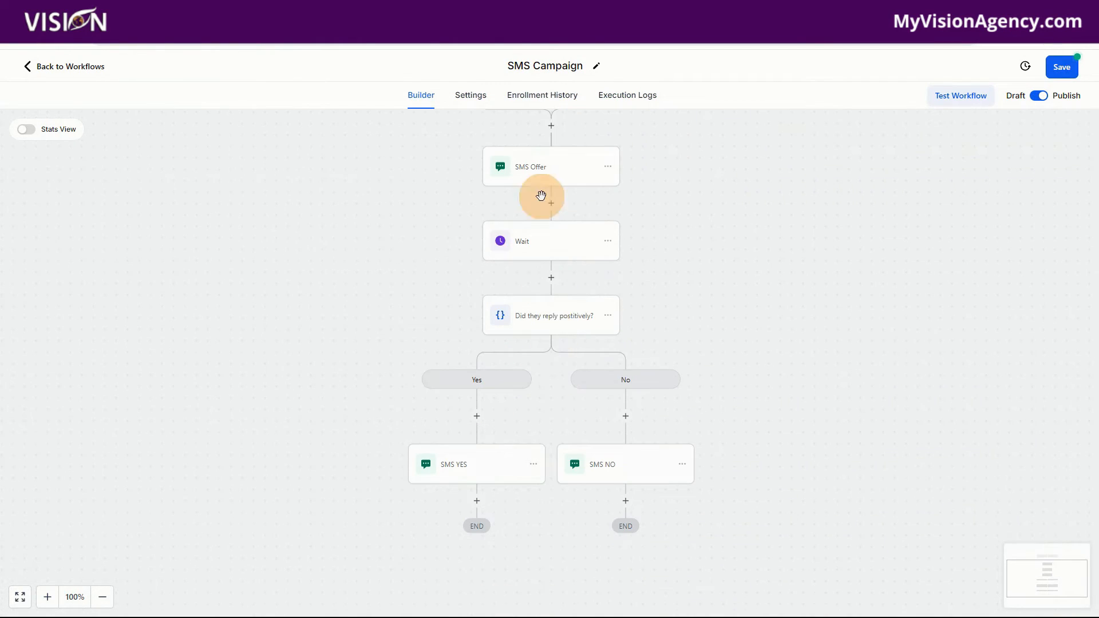
pyautogui.click(467, 473)
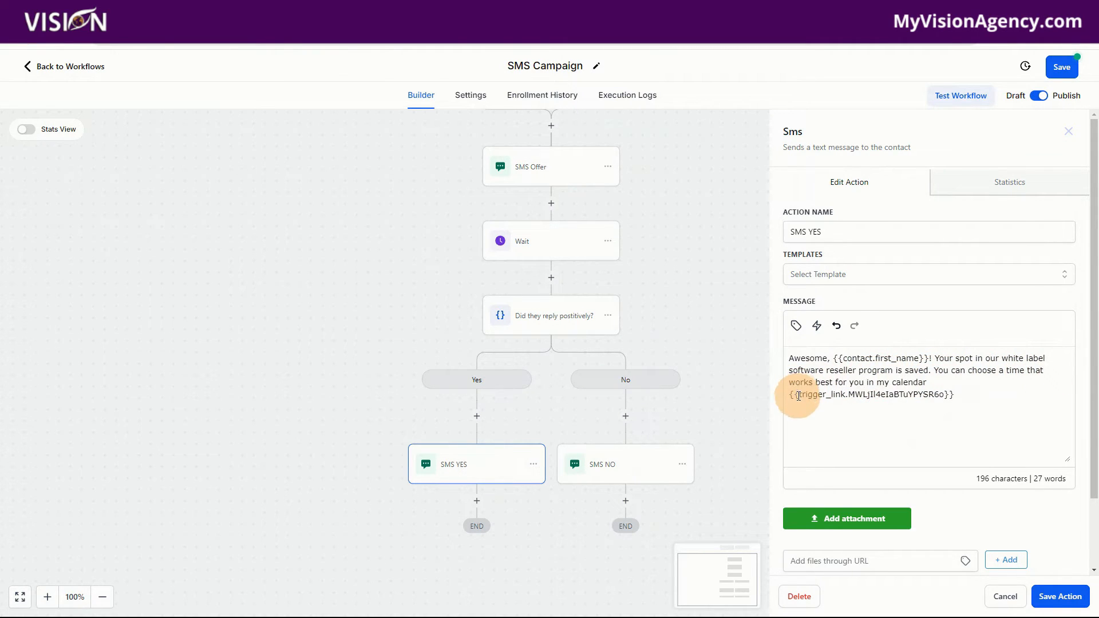
pyautogui.click(946, 381)
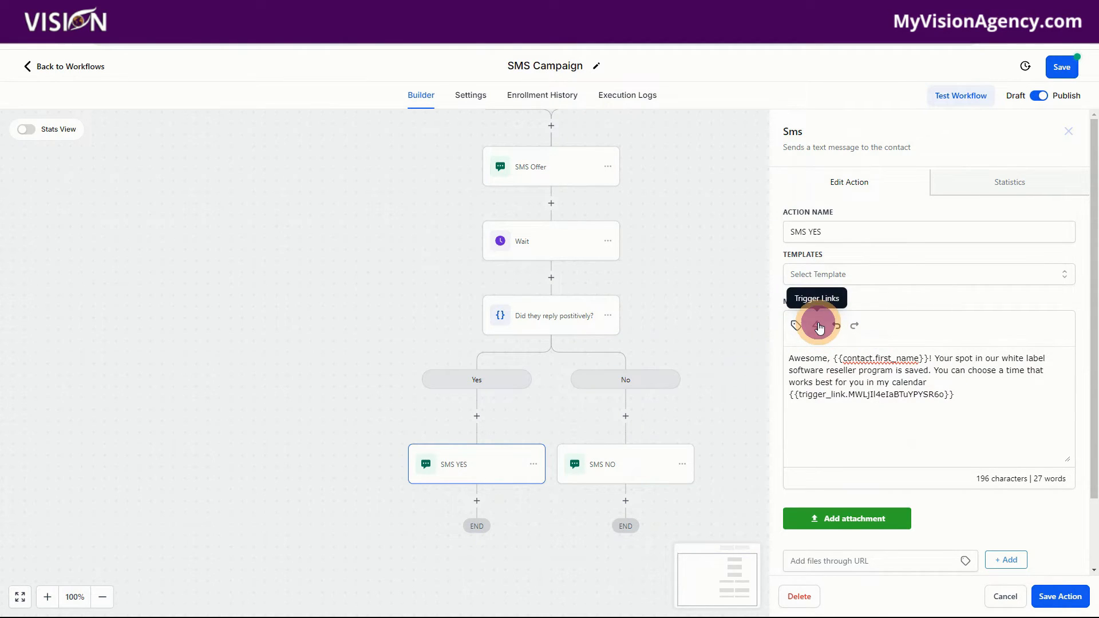
pyautogui.click(817, 326)
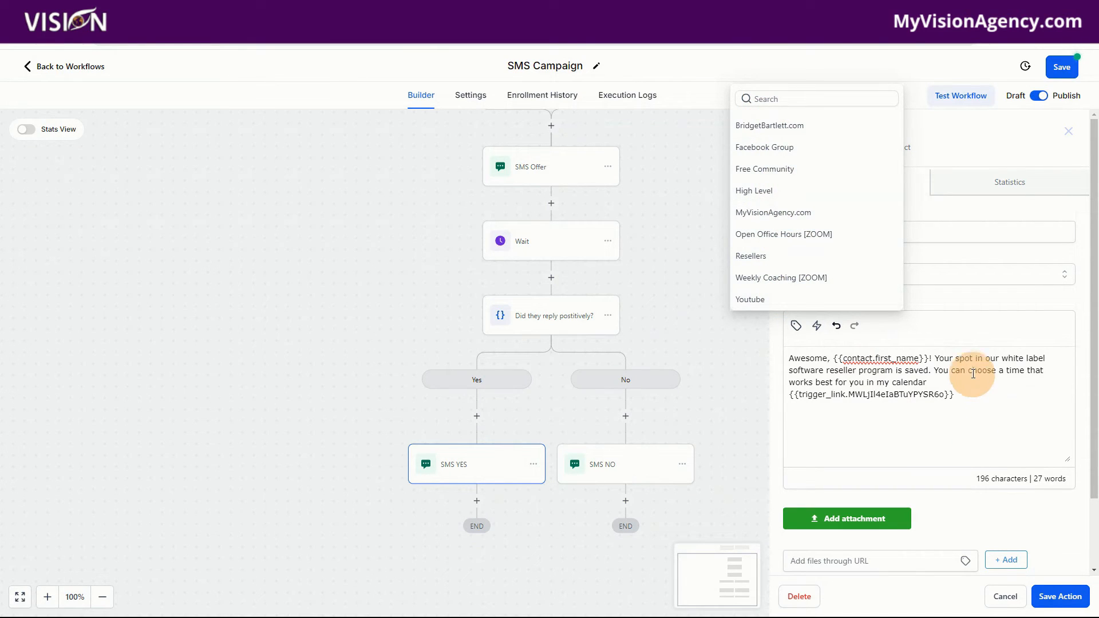
pyautogui.click(971, 372)
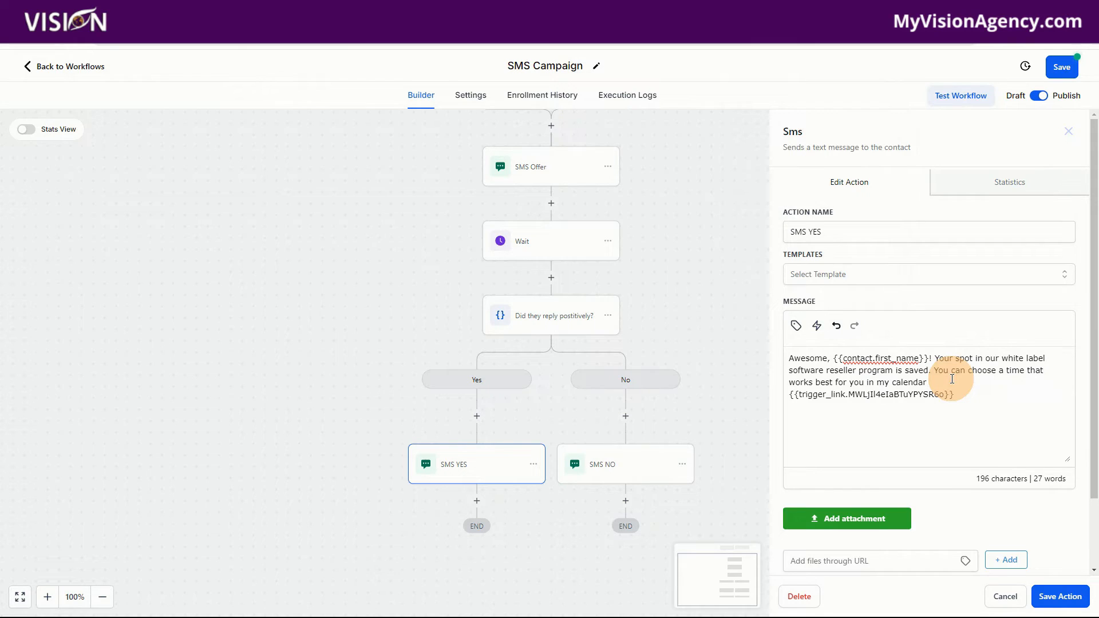
pyautogui.moveTo(955, 395); pyautogui.dragTo(784, 404)
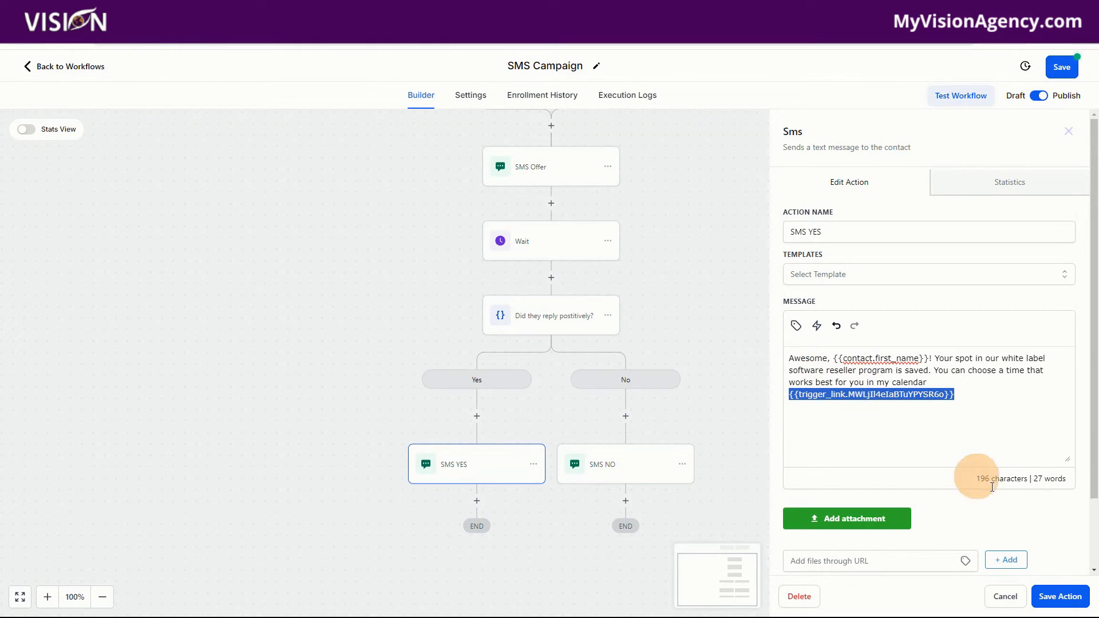
pyautogui.click(1062, 597)
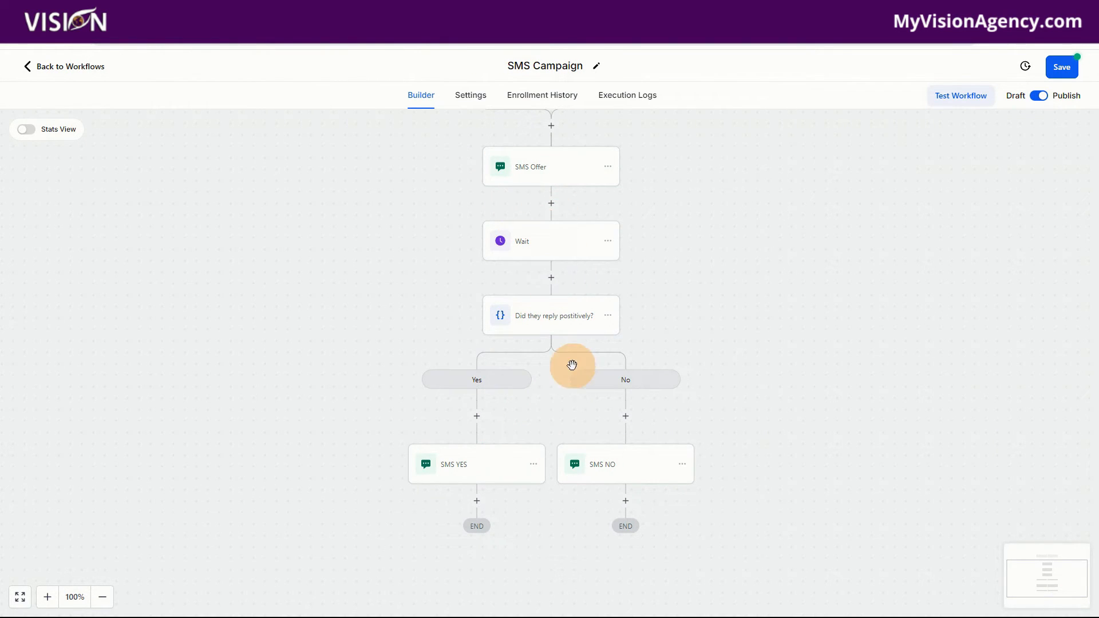
# Step: Review the SMS NO action's message, save the action, and save the workflow
pyautogui.click(623, 475)
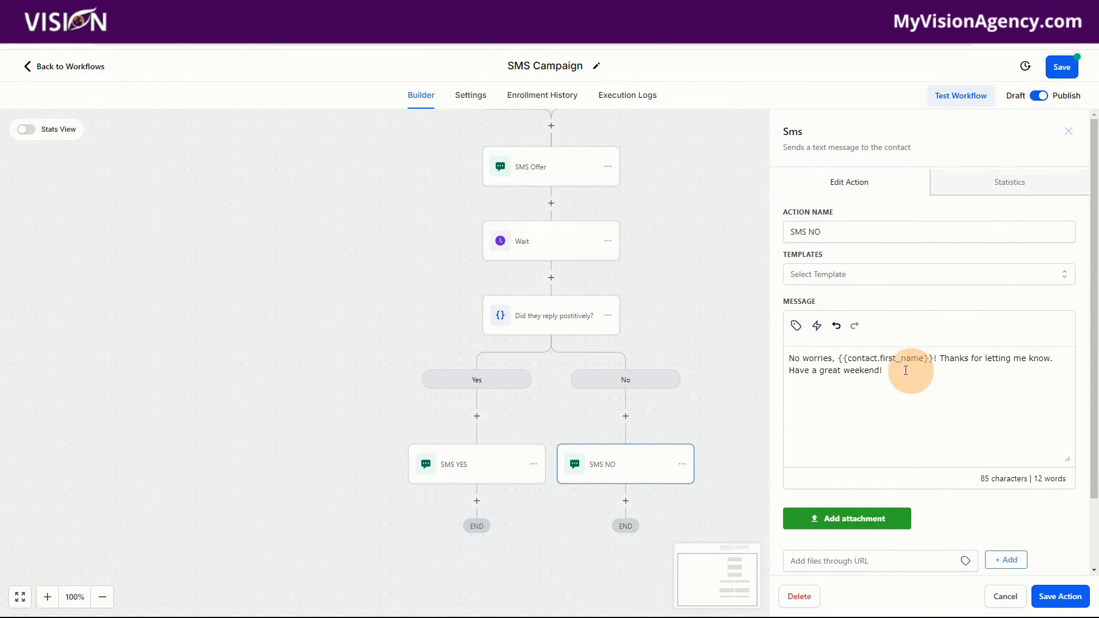
pyautogui.moveTo(790, 359); pyautogui.dragTo(964, 372)
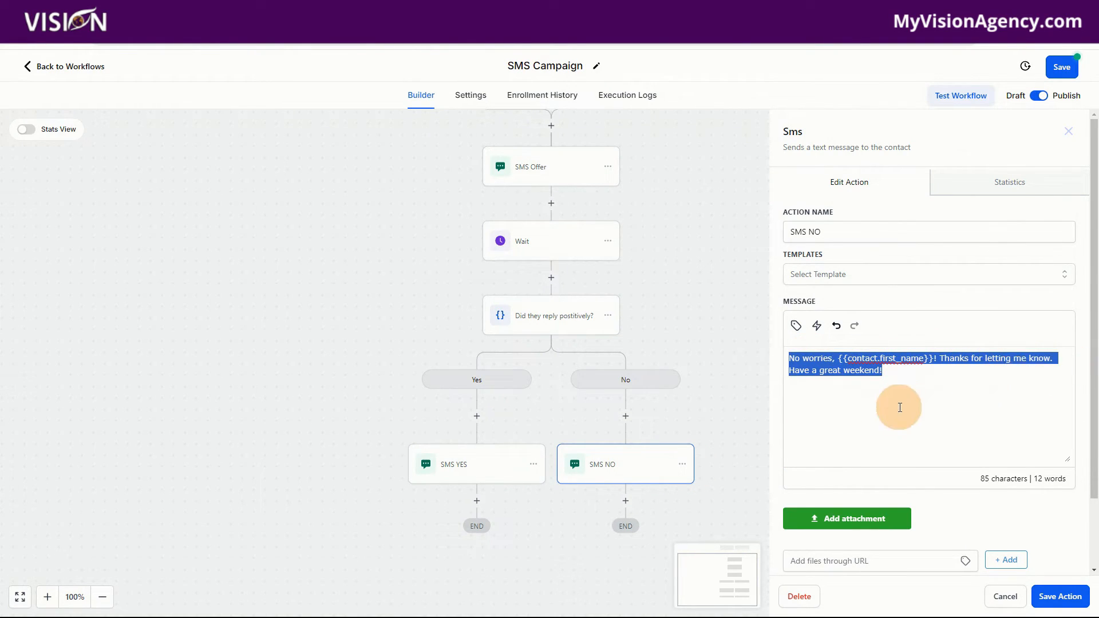
pyautogui.click(1058, 596)
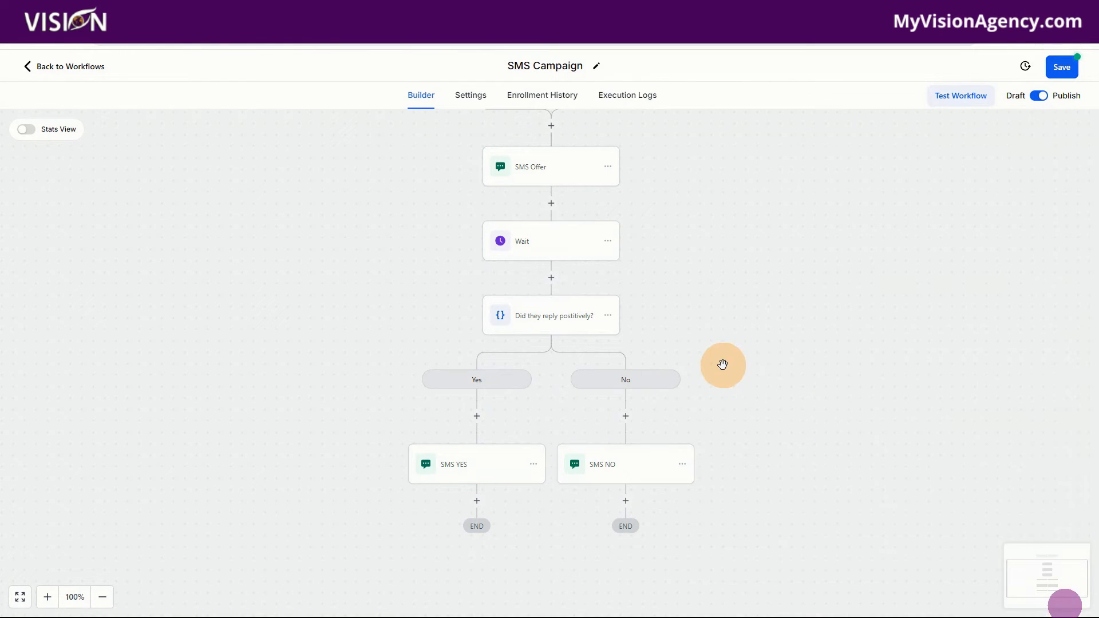
pyautogui.click(1063, 66)
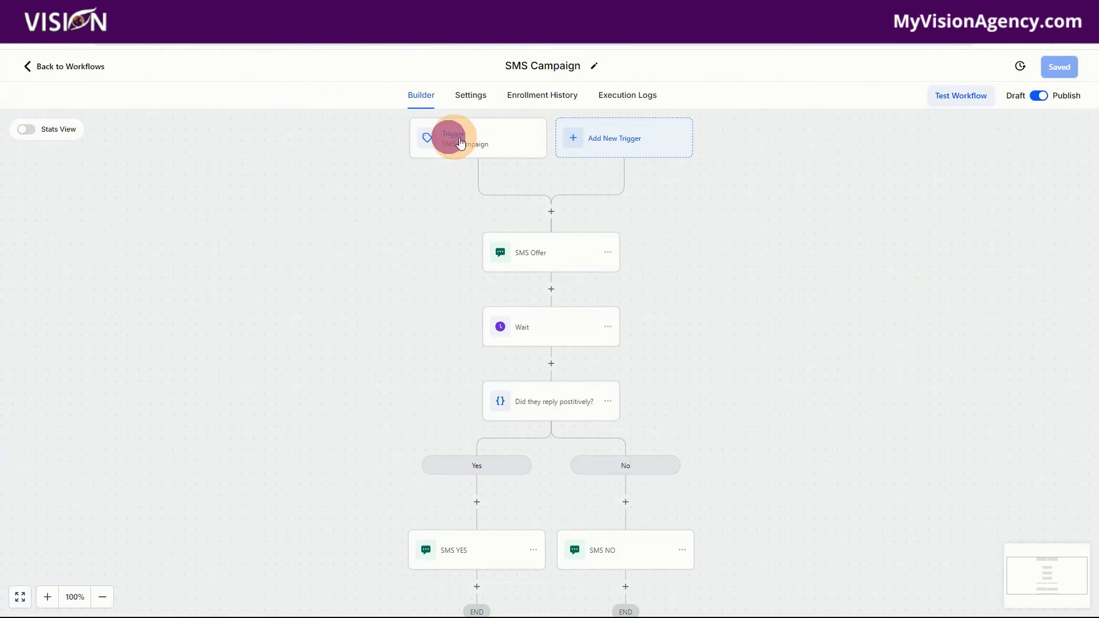
pyautogui.click(461, 143)
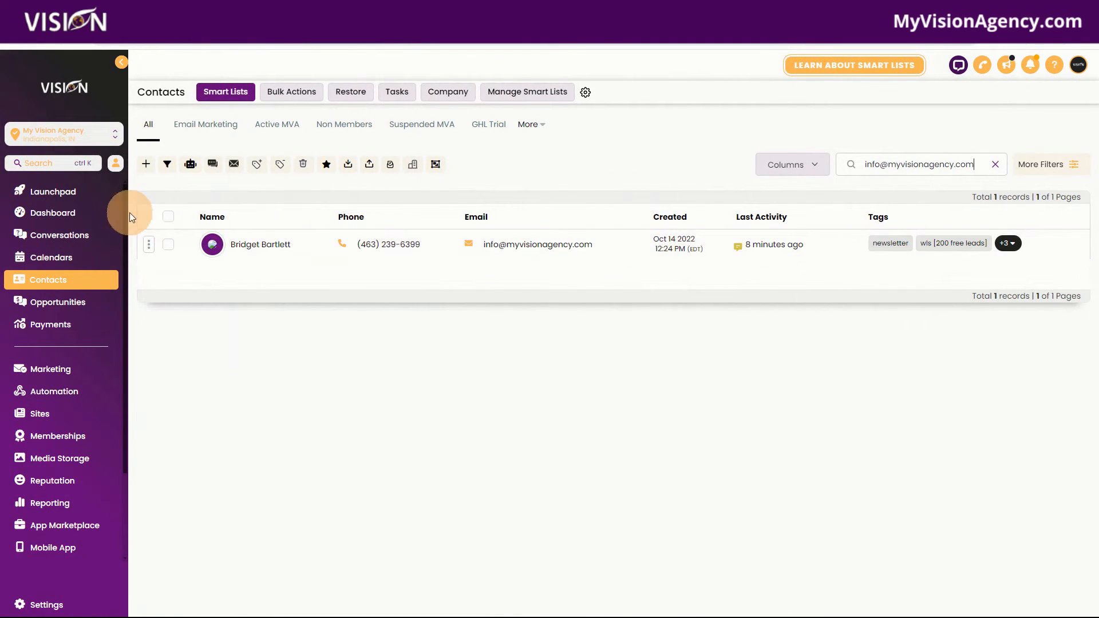
pyautogui.click(167, 215)
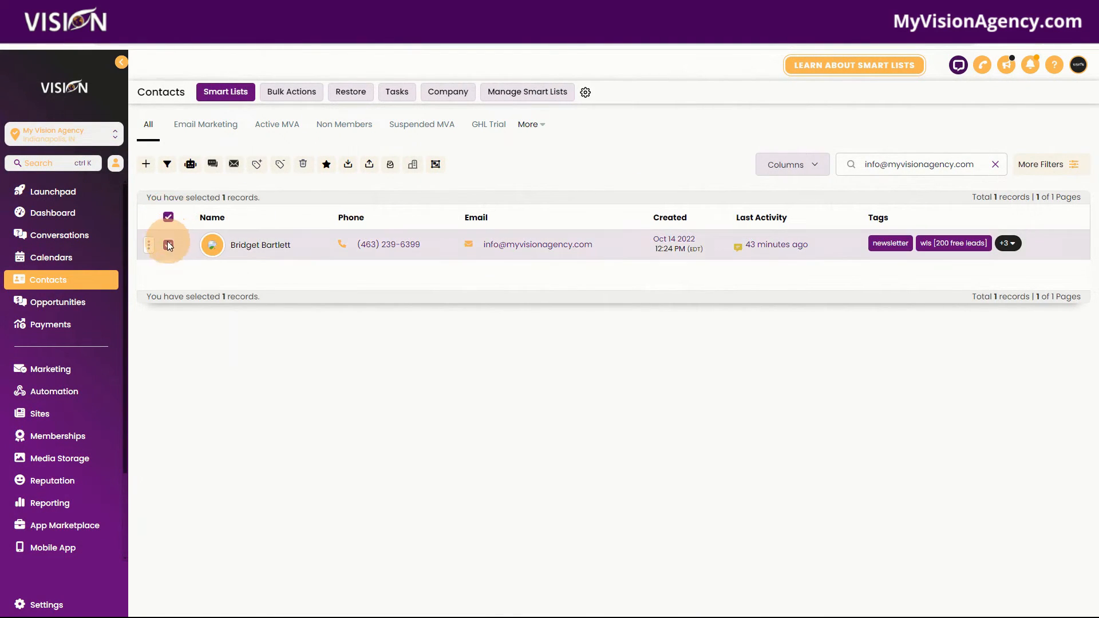
pyautogui.click(259, 166)
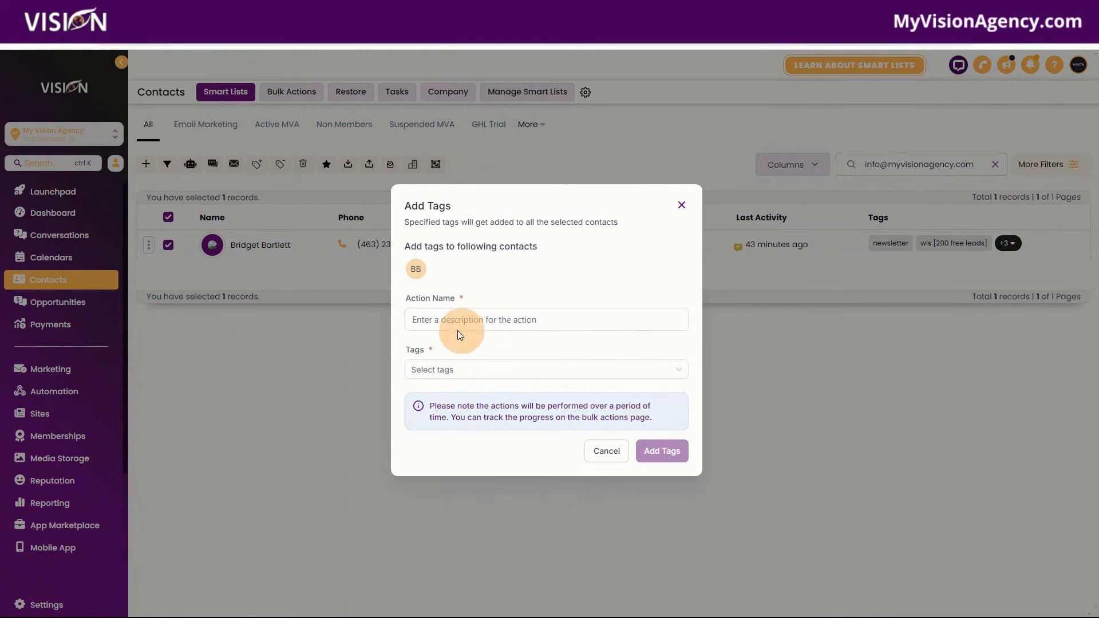
pyautogui.click(432, 318)
pyautogui.click(443, 367)
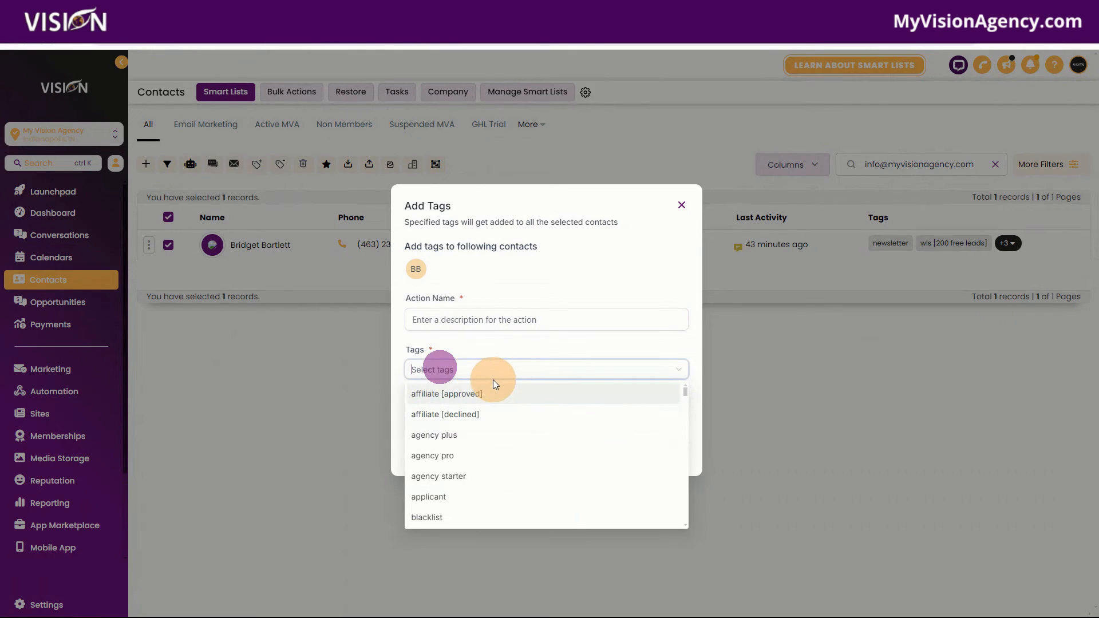
pyautogui.write('sms')
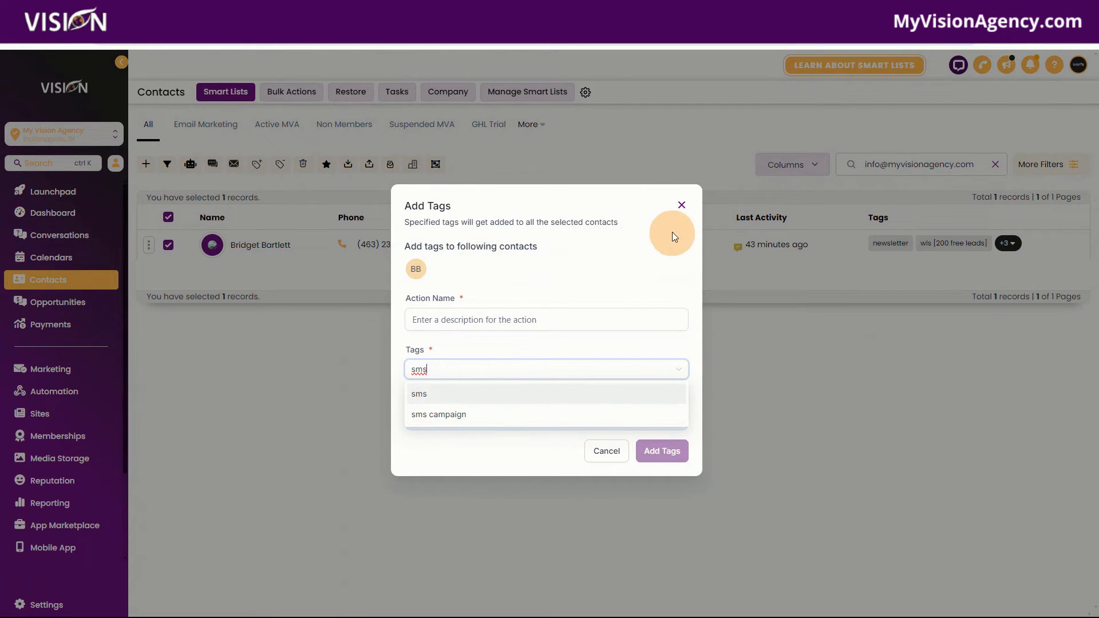
pyautogui.click(681, 207)
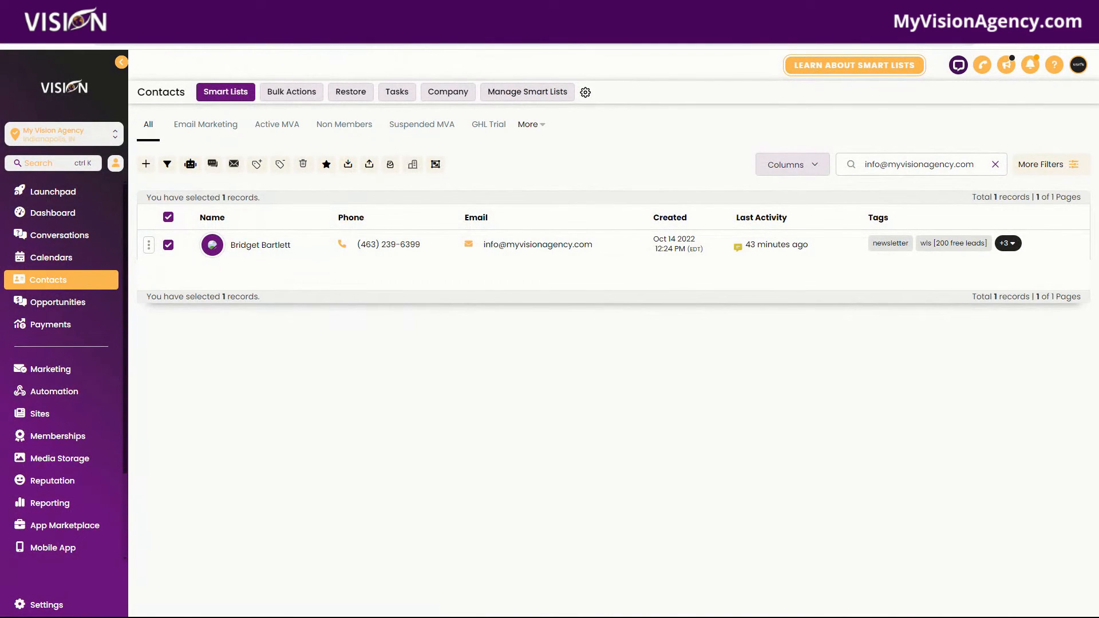
# Step: Open the contact's record and remove the sms campaign tag from it
pyautogui.click(277, 249)
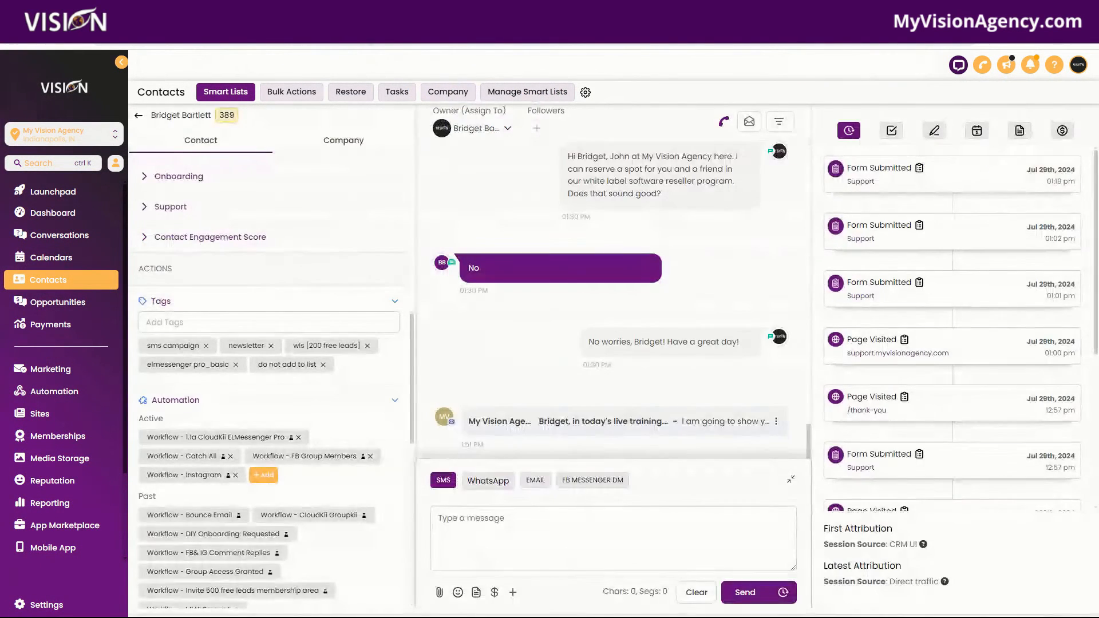
pyautogui.scroll(-1, 269, 263)
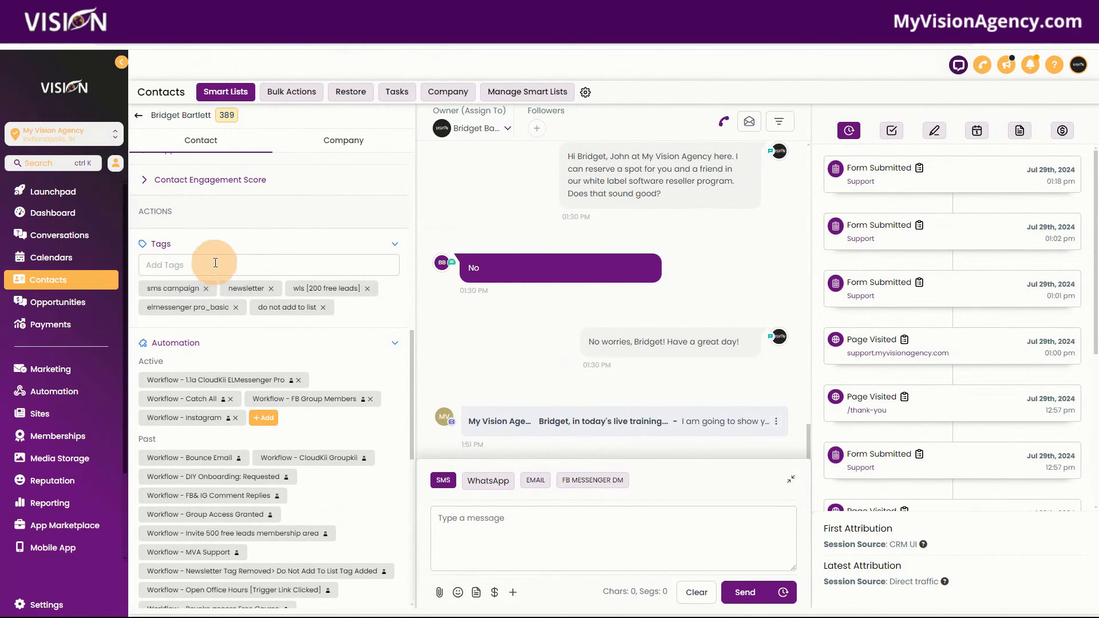
pyautogui.click(207, 288)
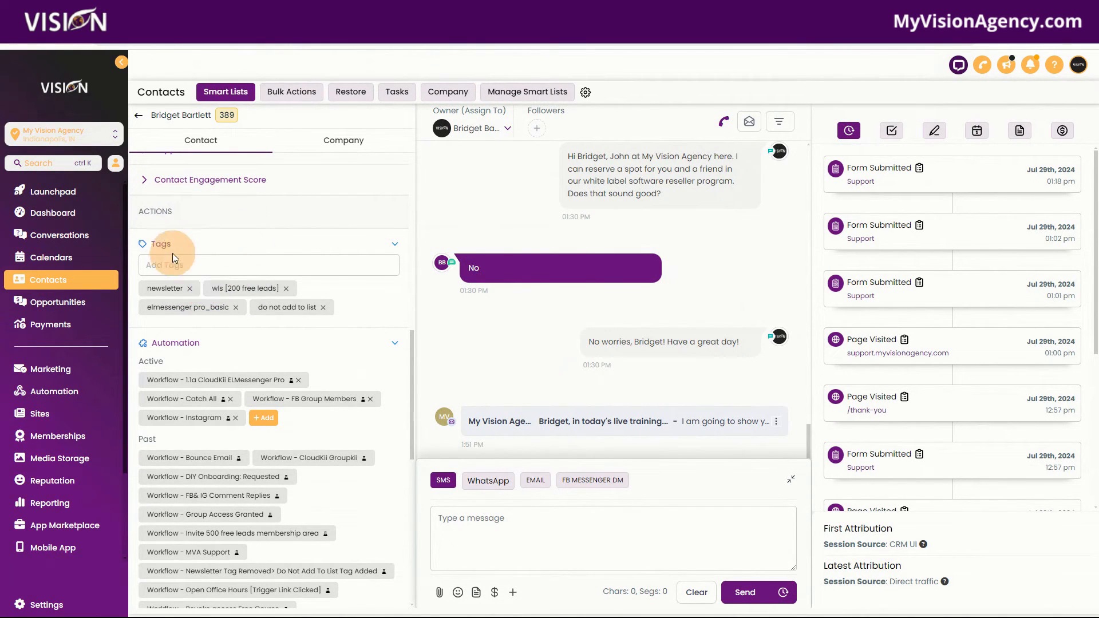
# Step: Add the sms campaign tag to the contact to trigger the SMS Campaign workflow
pyautogui.click(202, 264)
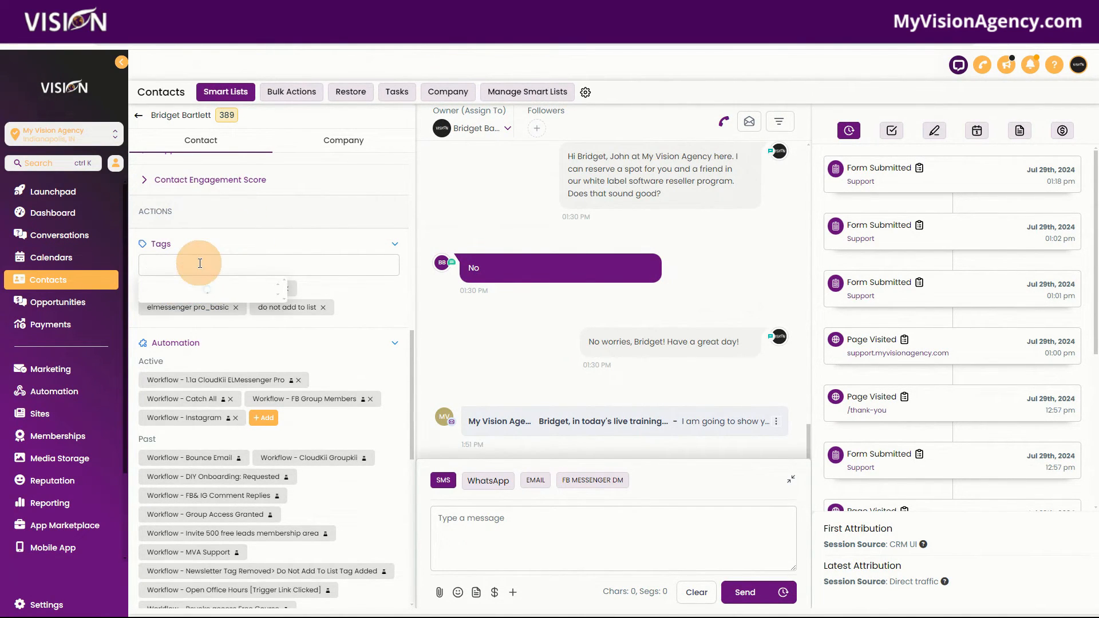
pyautogui.write('sms')
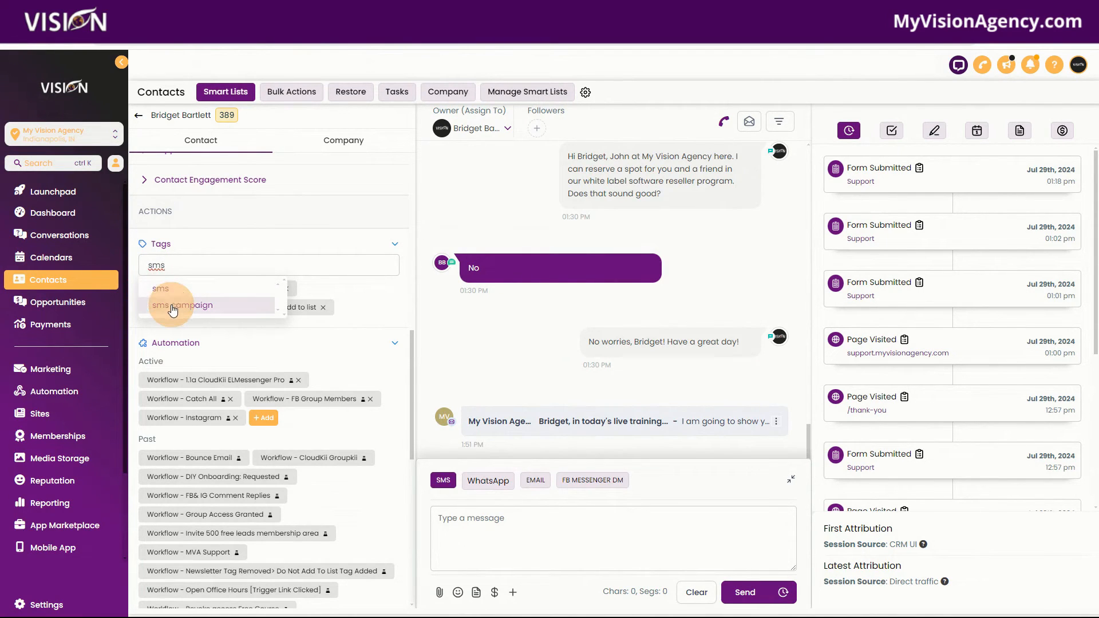
pyautogui.click(174, 301)
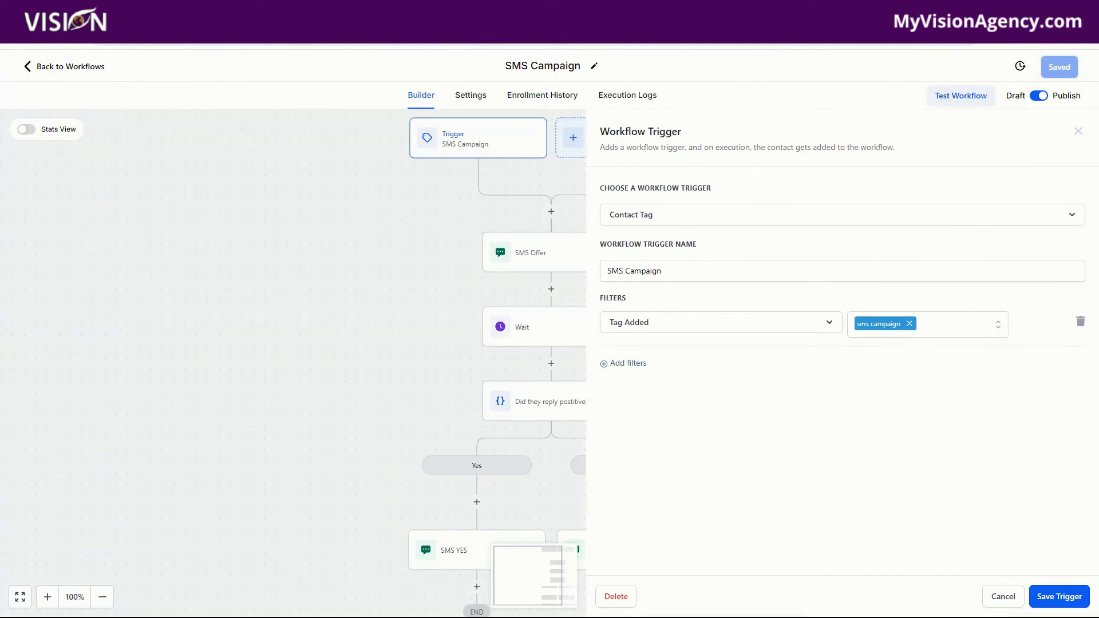
# Step: Check the contact's conversation against the workflow, then remove the sms campaign tag from the contact
pyautogui.click(58, 43)
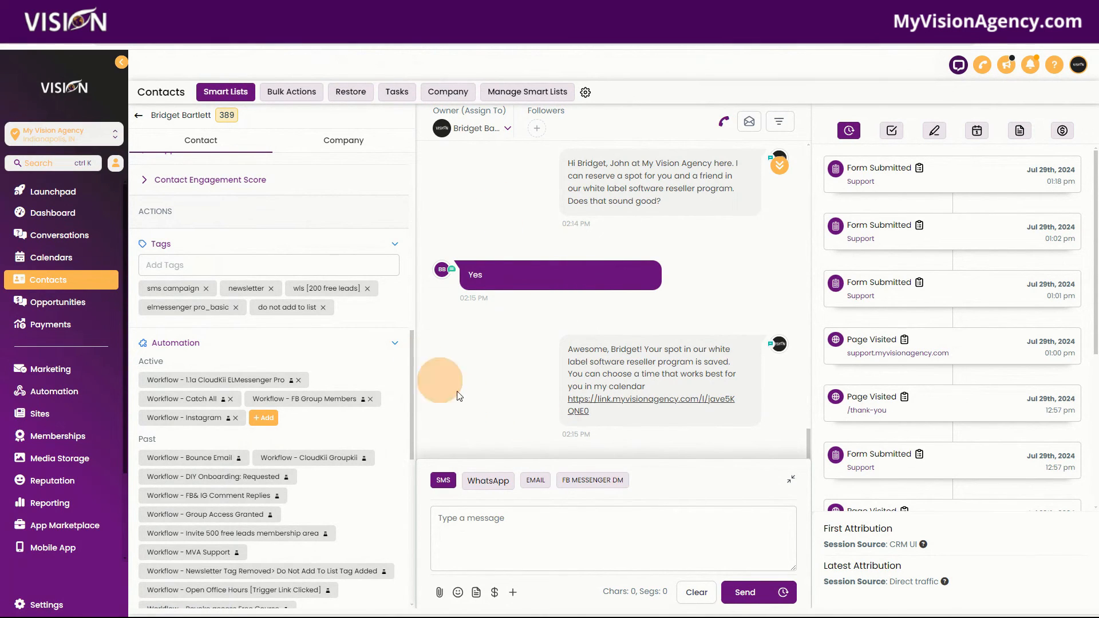
pyautogui.click(234, 14)
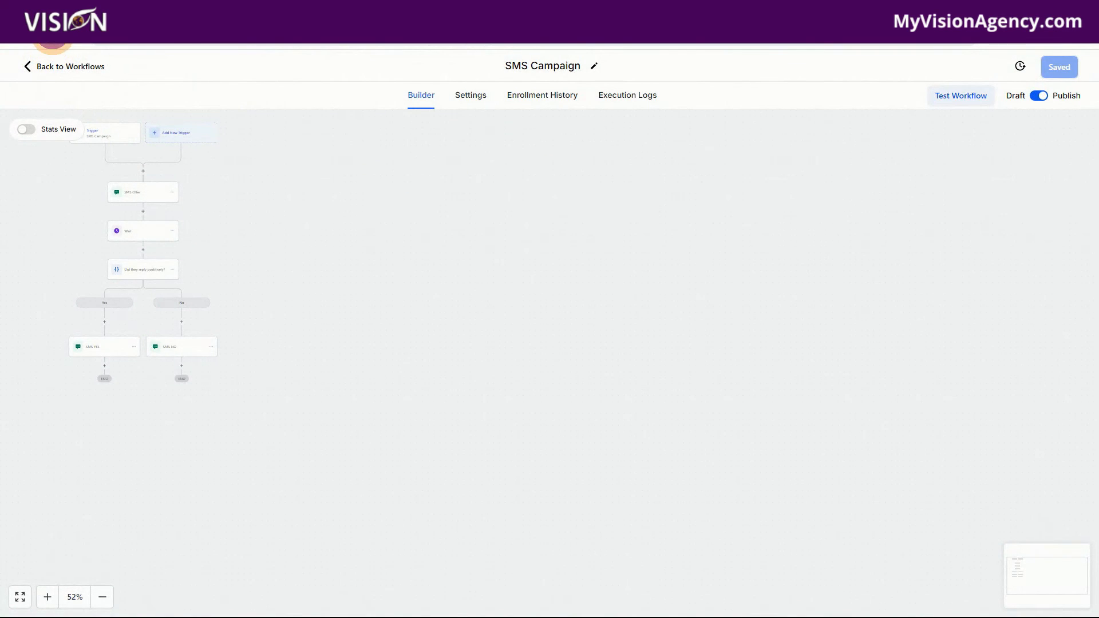
pyautogui.click(52, 32)
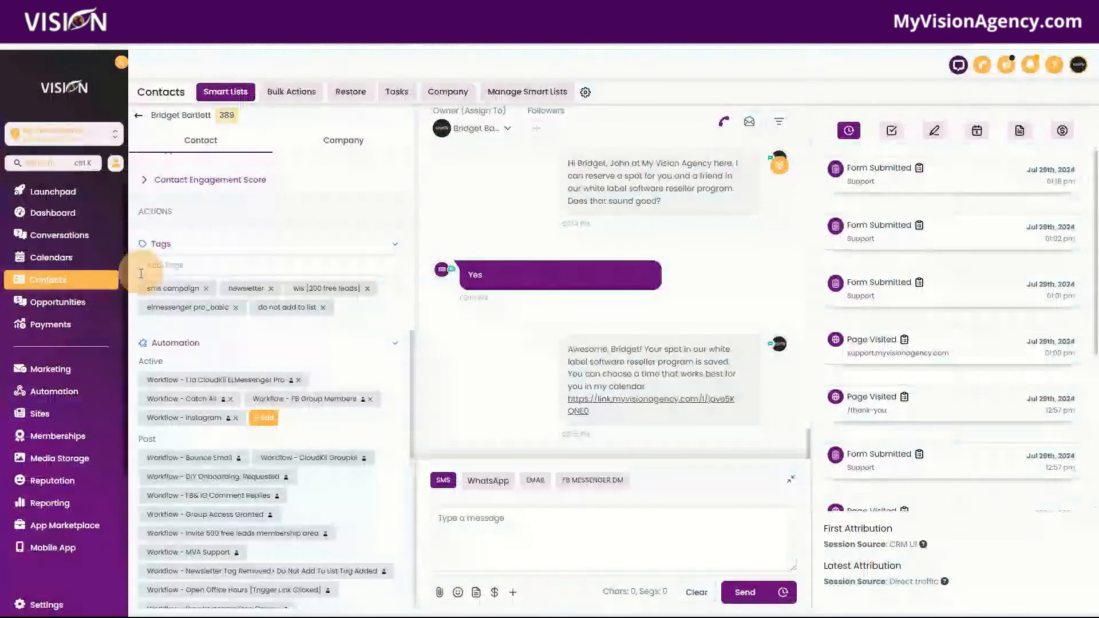
pyautogui.click(206, 289)
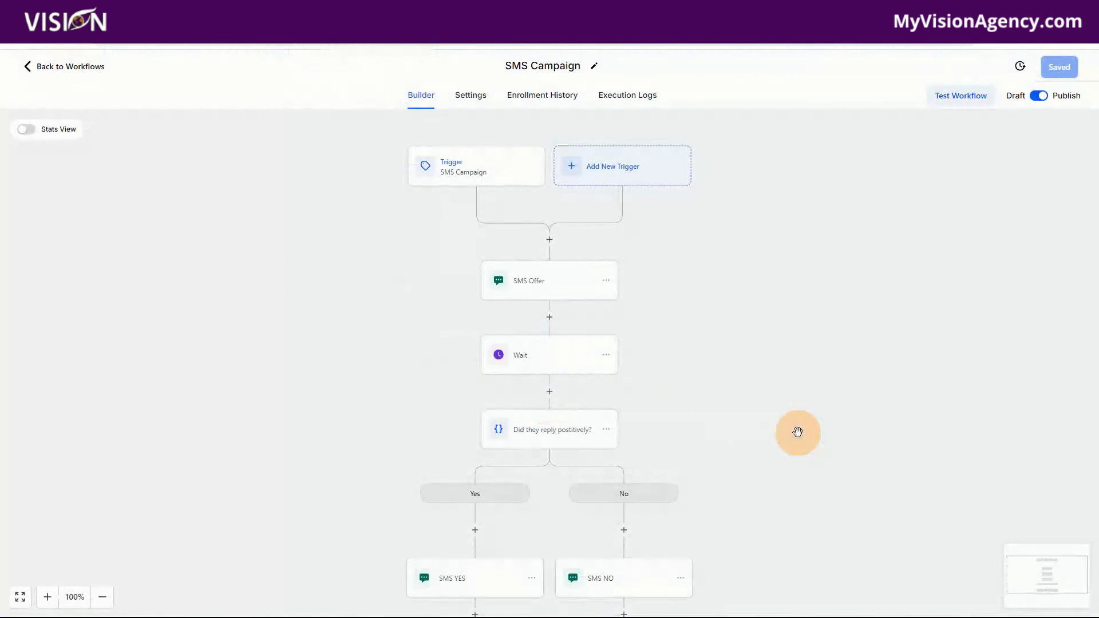
# Step: Review the SMS Campaign workflow's Enrollment History for the contact's runs
pyautogui.scroll(-3, 796, 433)
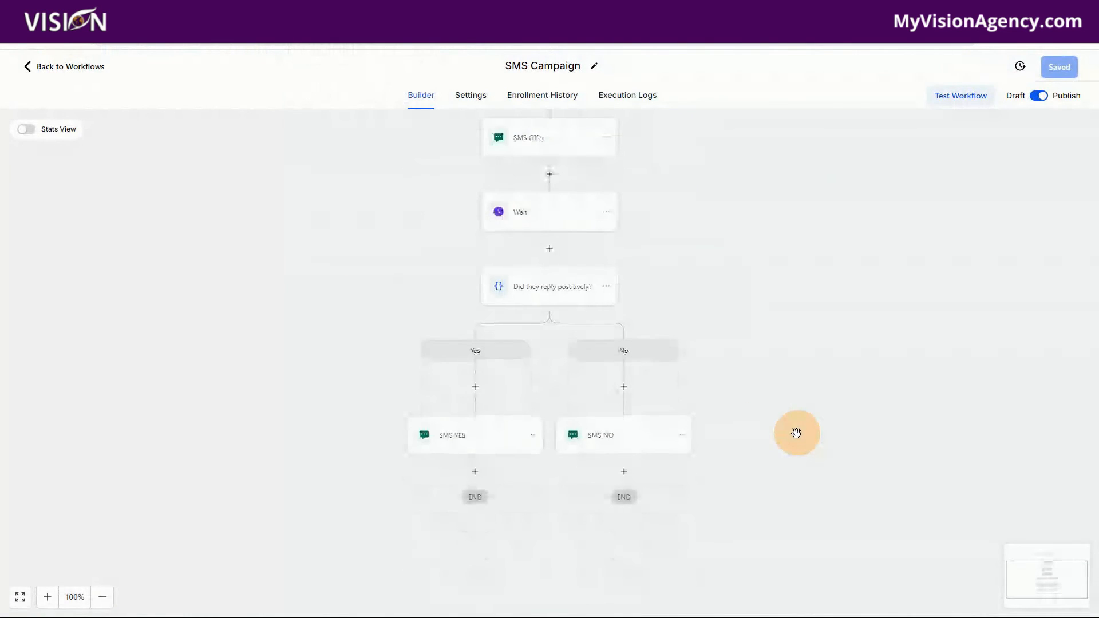
pyautogui.scroll(3, 796, 434)
pyautogui.click(539, 92)
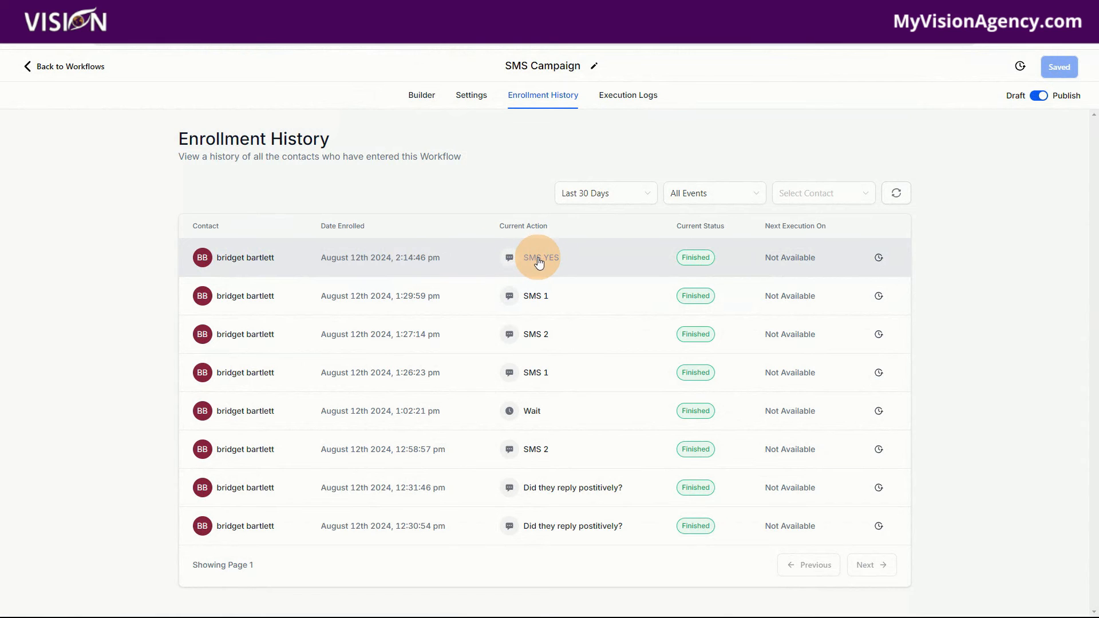
pyautogui.click(421, 95)
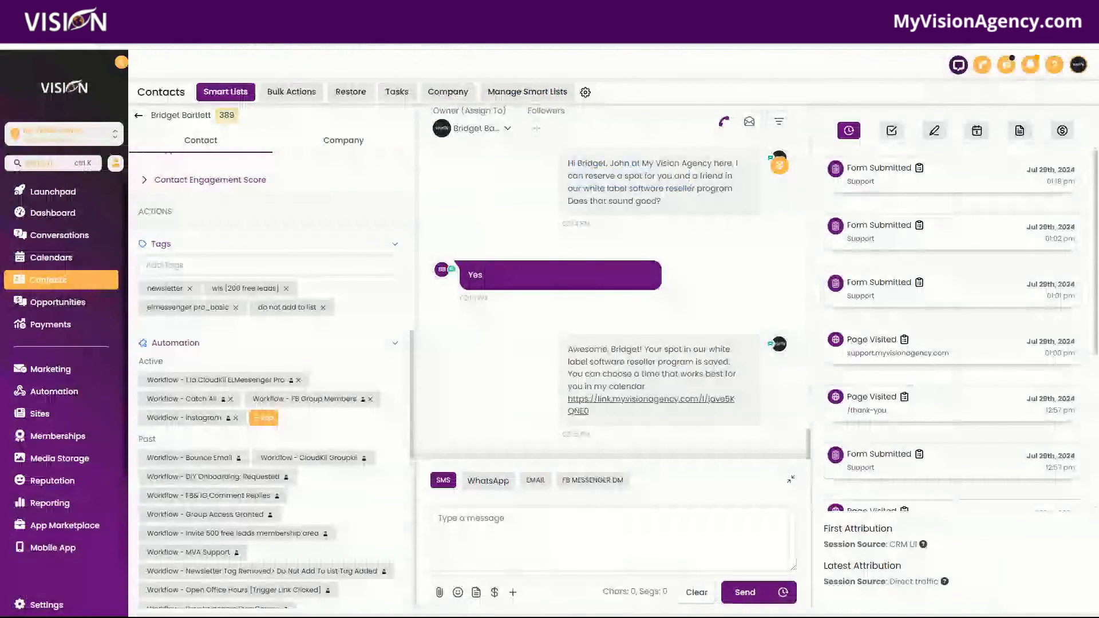
# Step: Add the sms campaign tag to the contact again to rerun the workflow
pyautogui.click(234, 261)
pyautogui.write('sms')
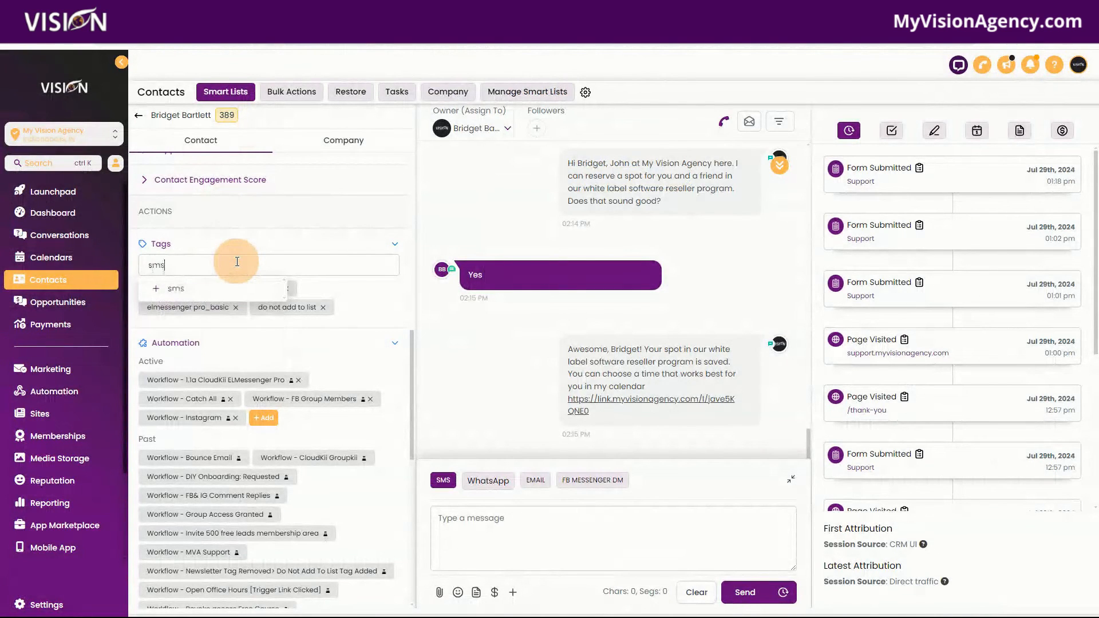
pyautogui.click(201, 307)
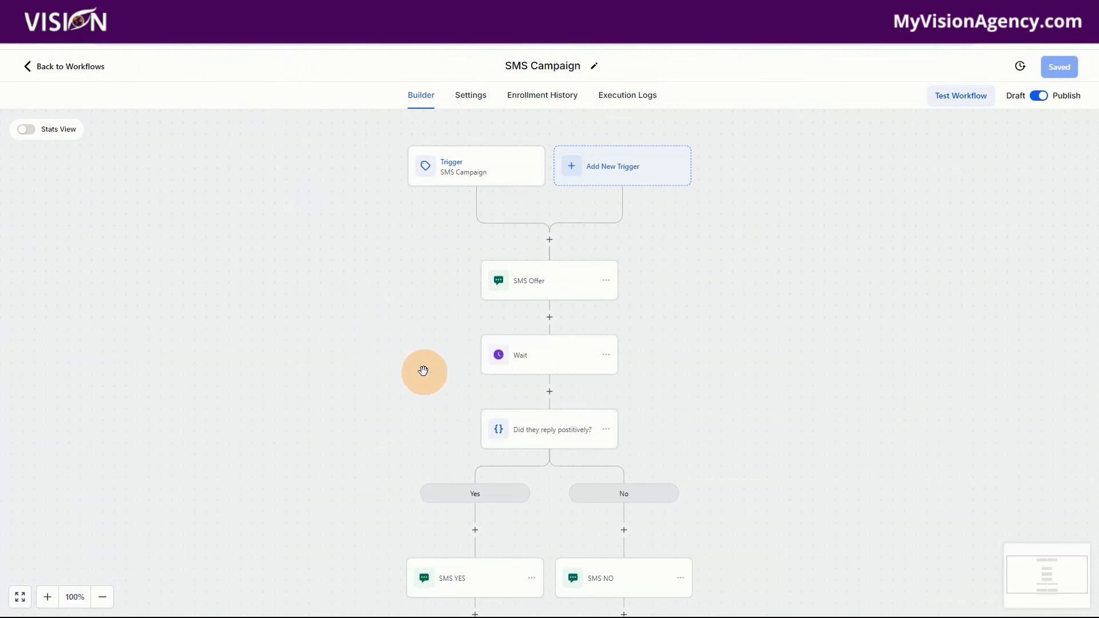
# Step: Check the workflow's Enrollment History for the new enrollment and return to the builder
pyautogui.click(59, 66)
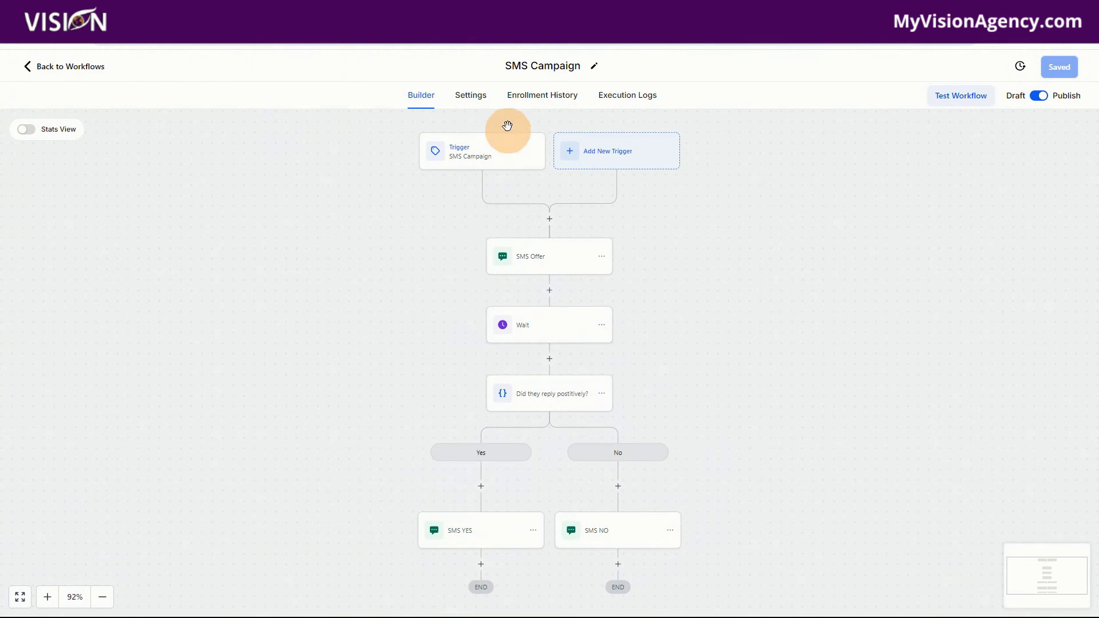
pyautogui.click(538, 97)
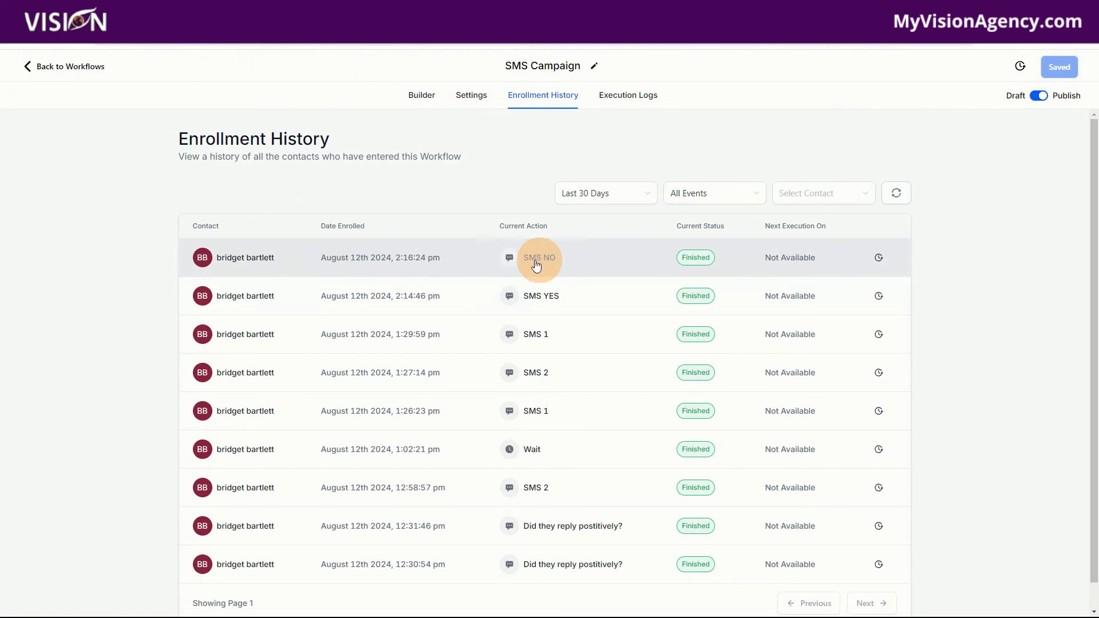
pyautogui.click(421, 93)
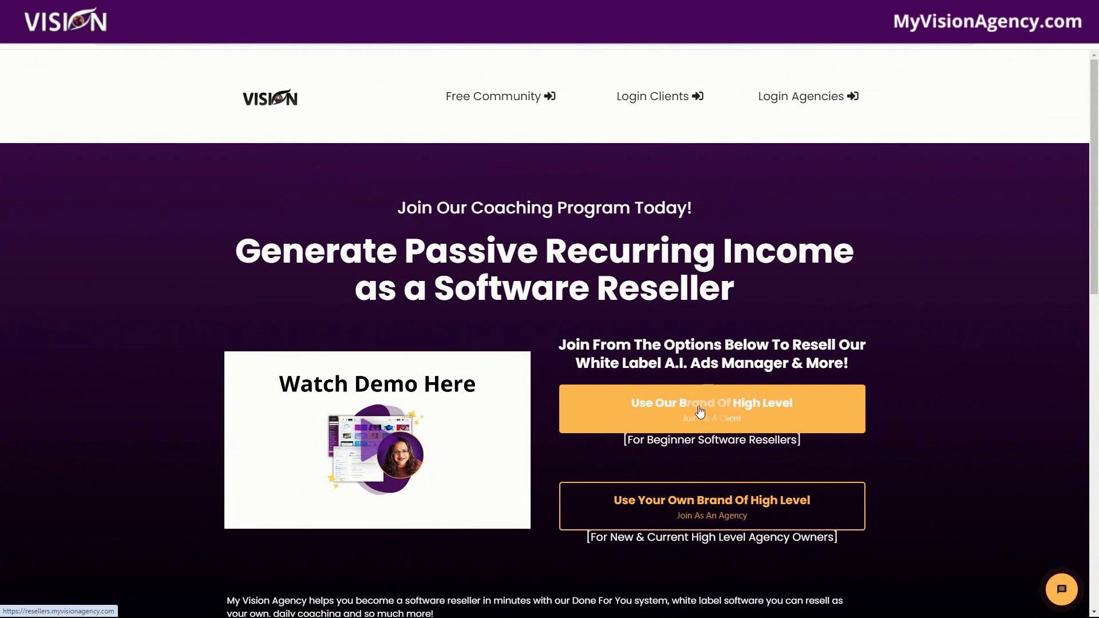
# Step: Open the 'Use Our Brand Of High Level' offer on the reseller website, scroll down and close the demo popup
pyautogui.click(725, 410)
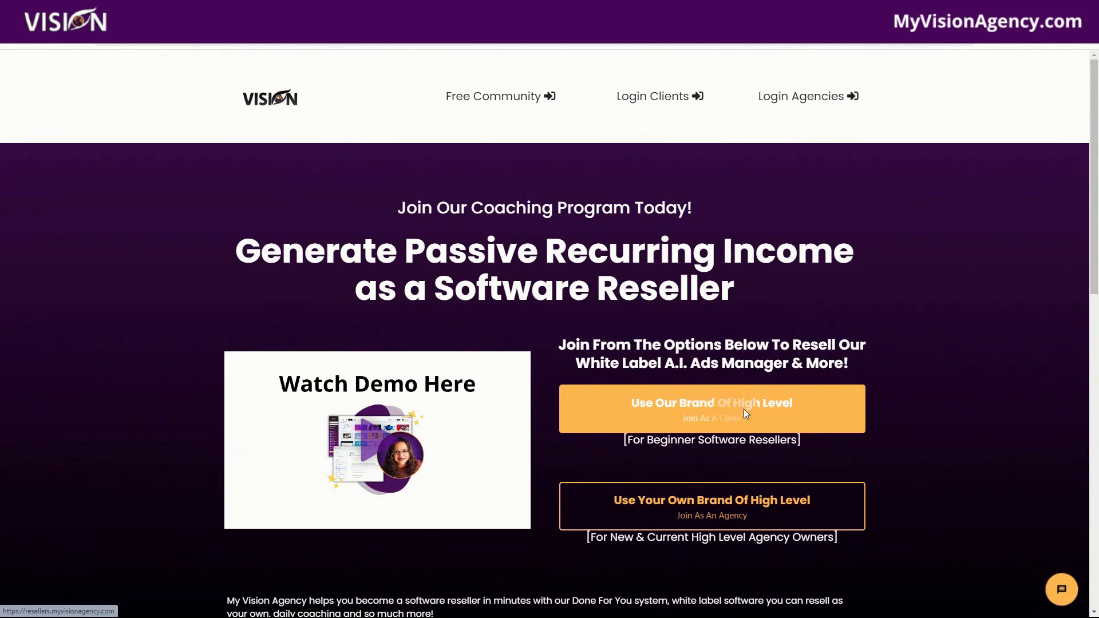
pyautogui.scroll(-1, 890, 338)
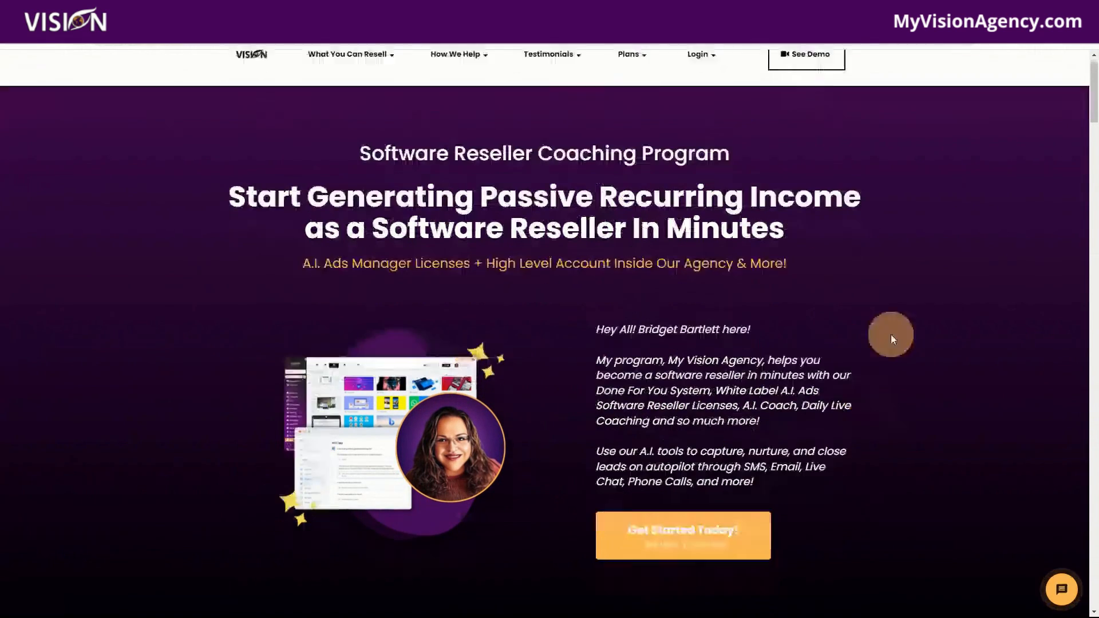
pyautogui.moveTo(1094, 108); pyautogui.dragTo(1088, 421)
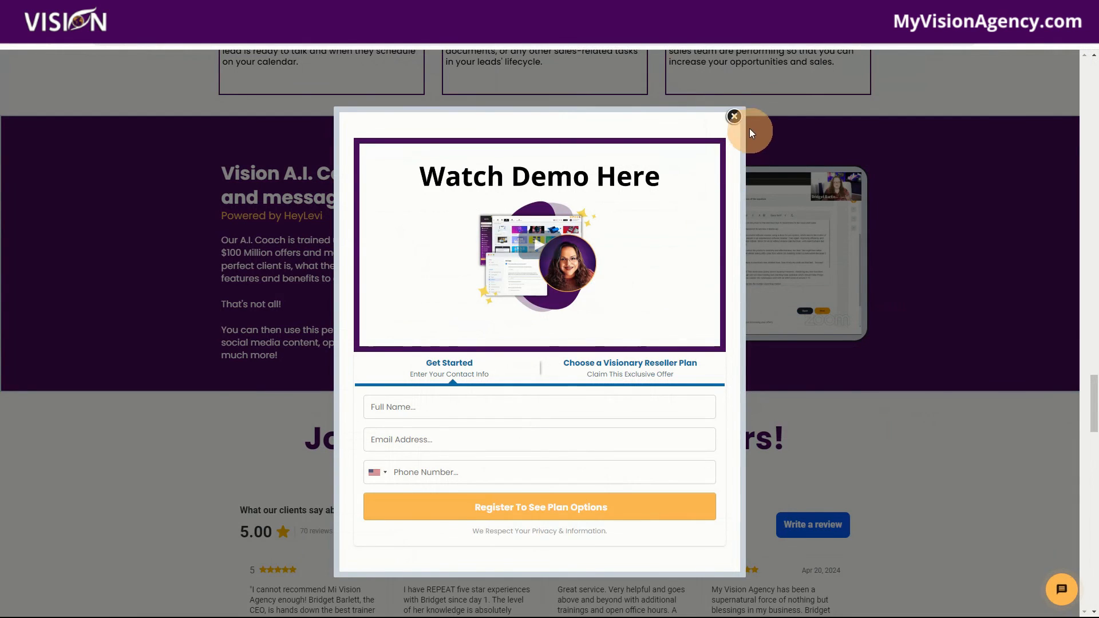
pyautogui.click(734, 116)
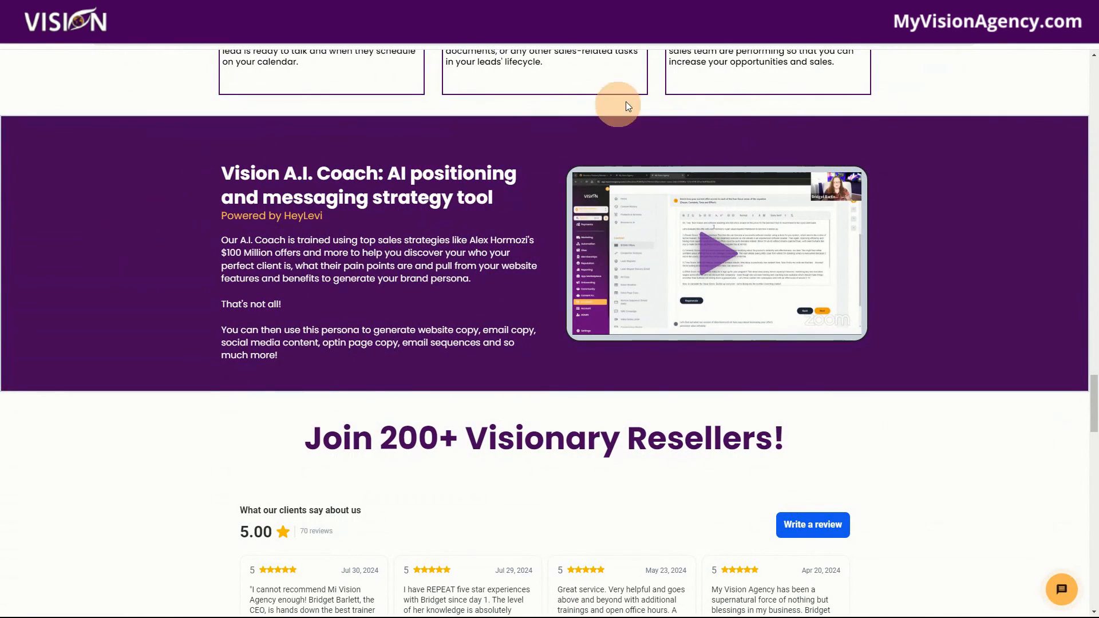